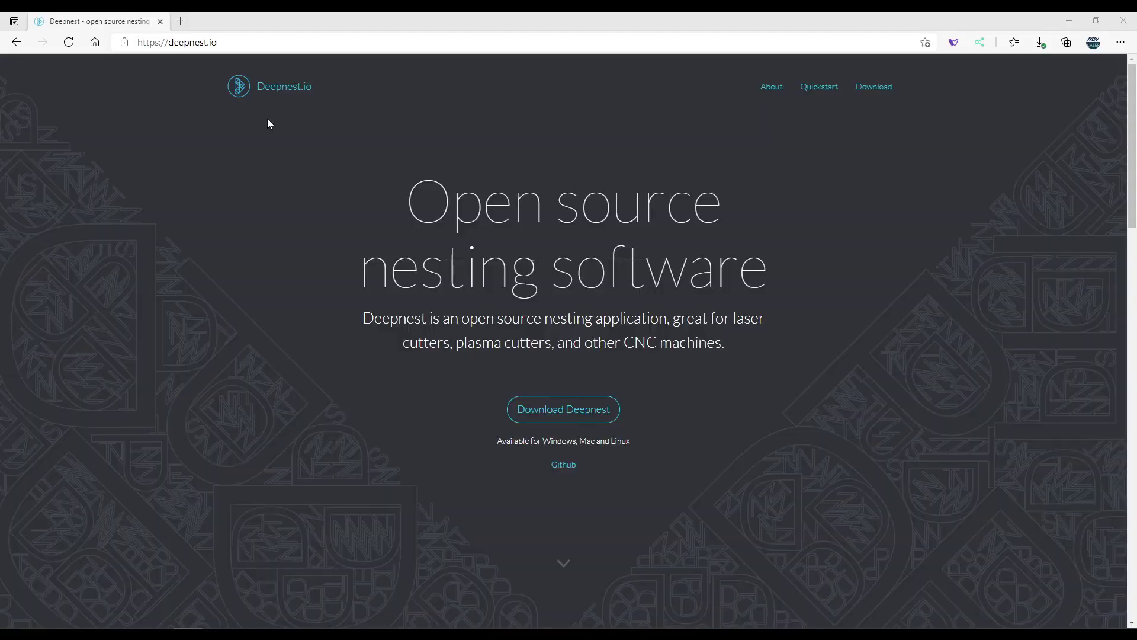
Jump to the Windows, OSX and Linux download buttons on deepnest.io
click(548, 411)
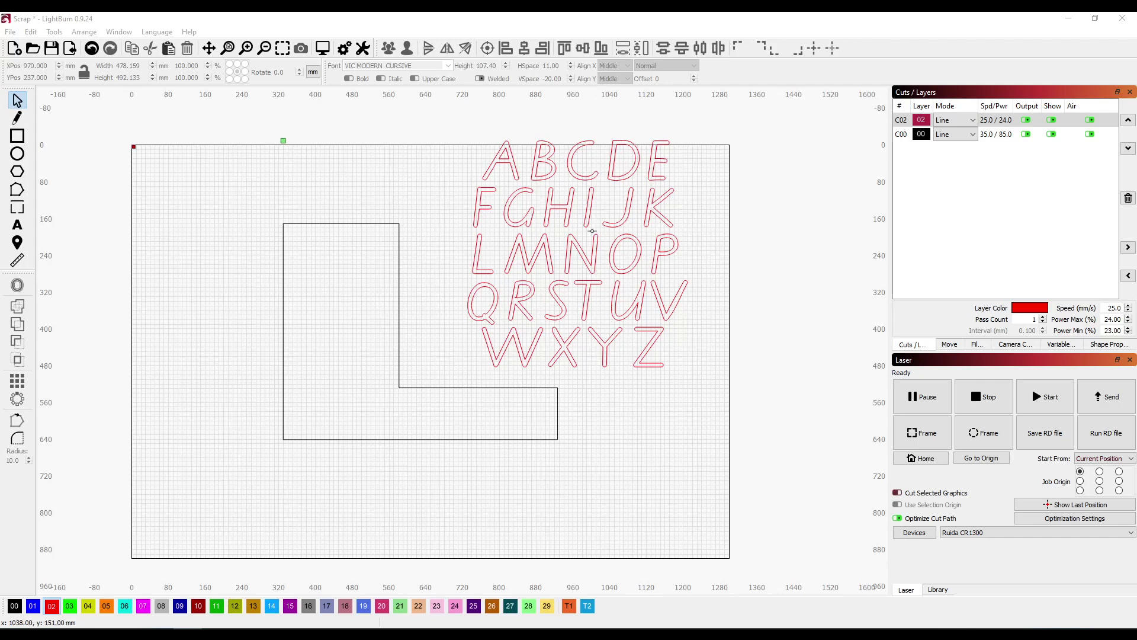
click(399, 324)
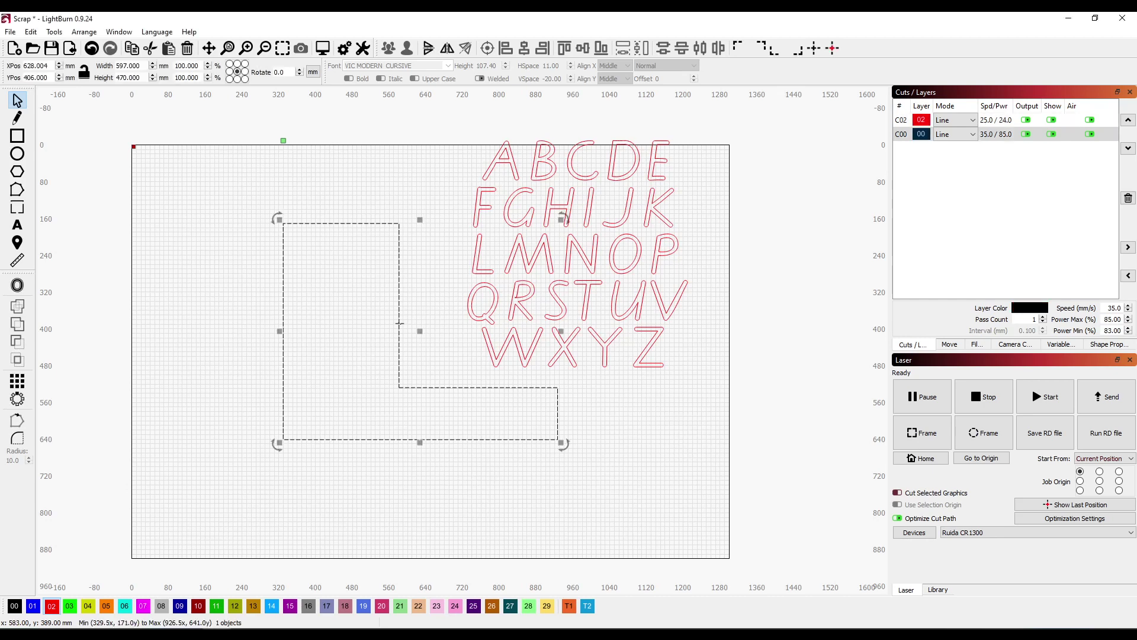
click(516, 180)
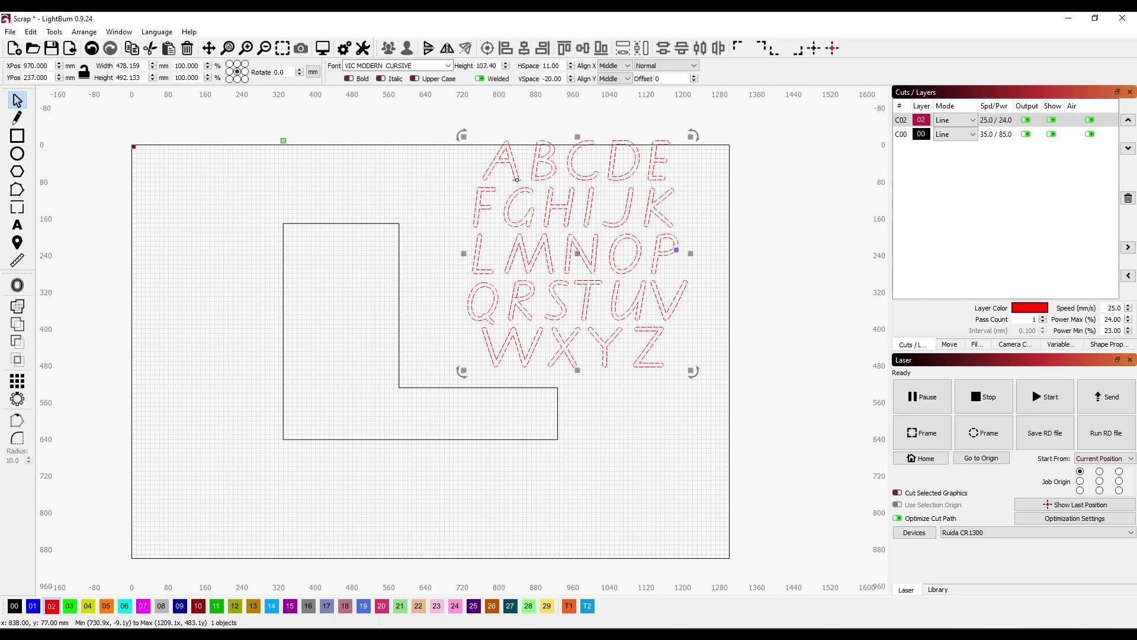
key(t)
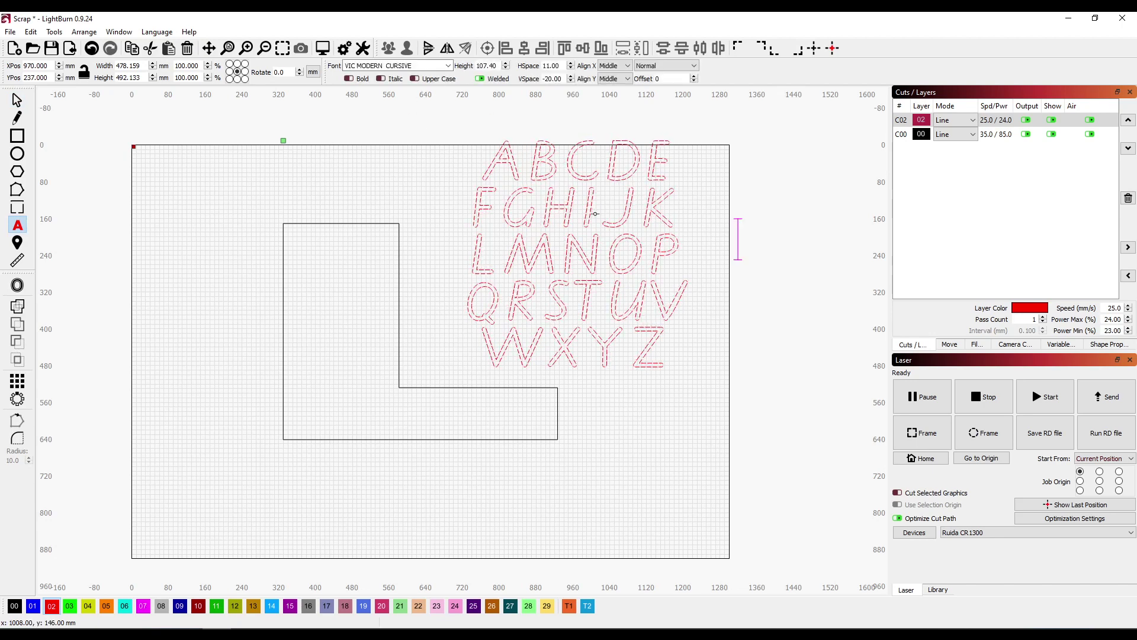
click(597, 230)
key(Escape)
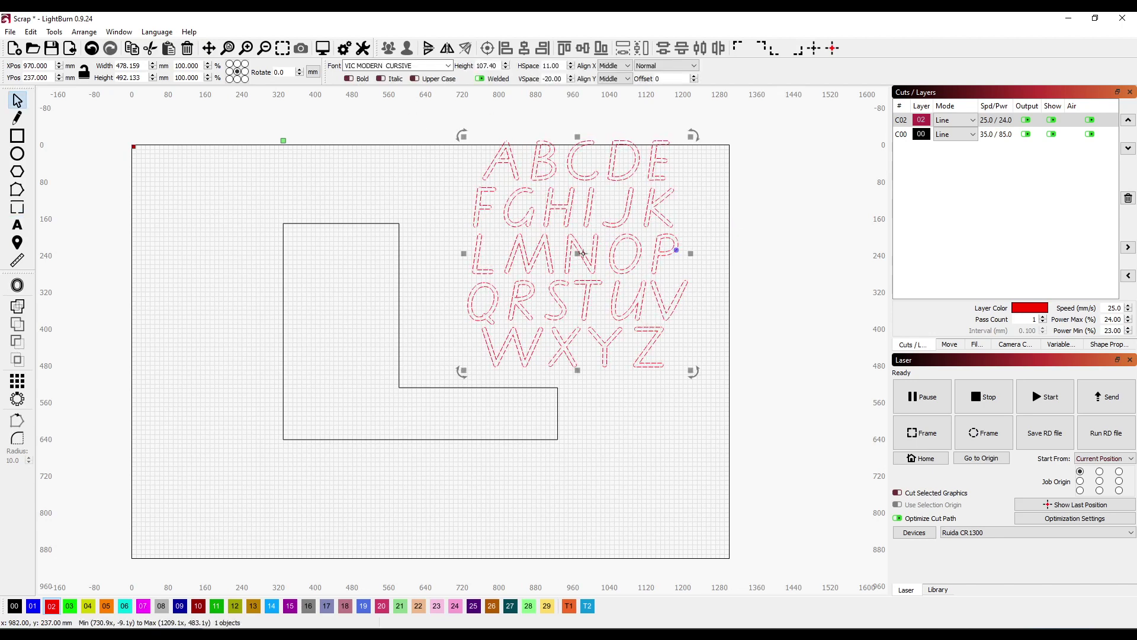
click(31, 31)
Convert the alphabet text to paths and trial-move letter A into the L-shape's upper-left
click(65, 186)
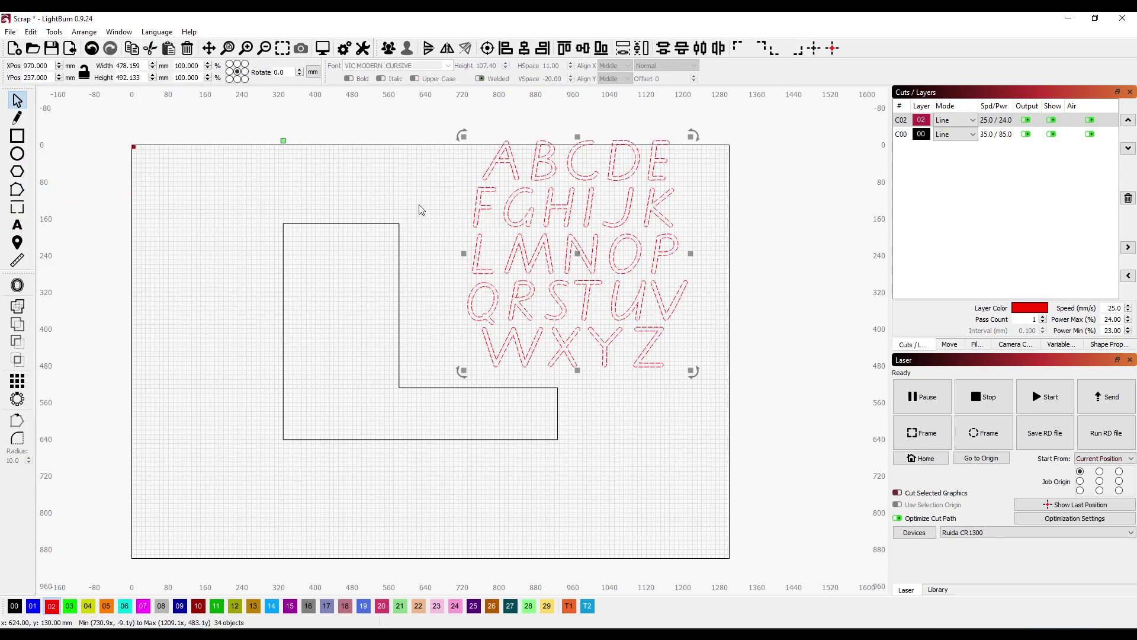
click(490, 126)
drag(468, 129, 539, 196)
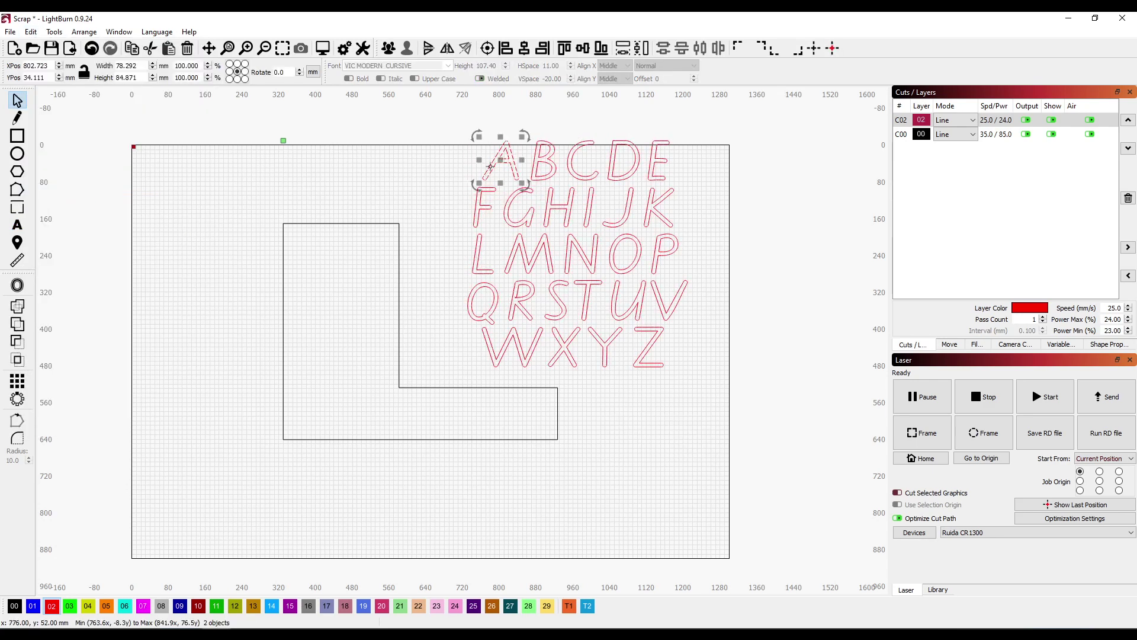
drag(500, 160, 315, 265)
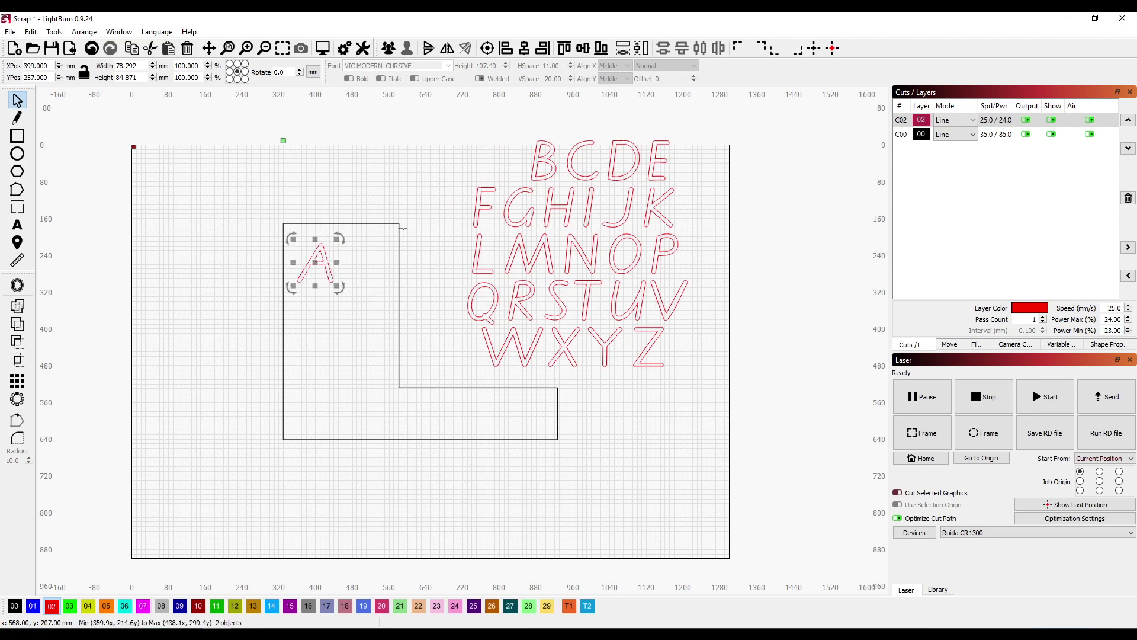
click(381, 265)
mouse_move(329, 278)
mouse_down()
mouse_move(347, 290)
mouse_move(323, 273)
mouse_up()
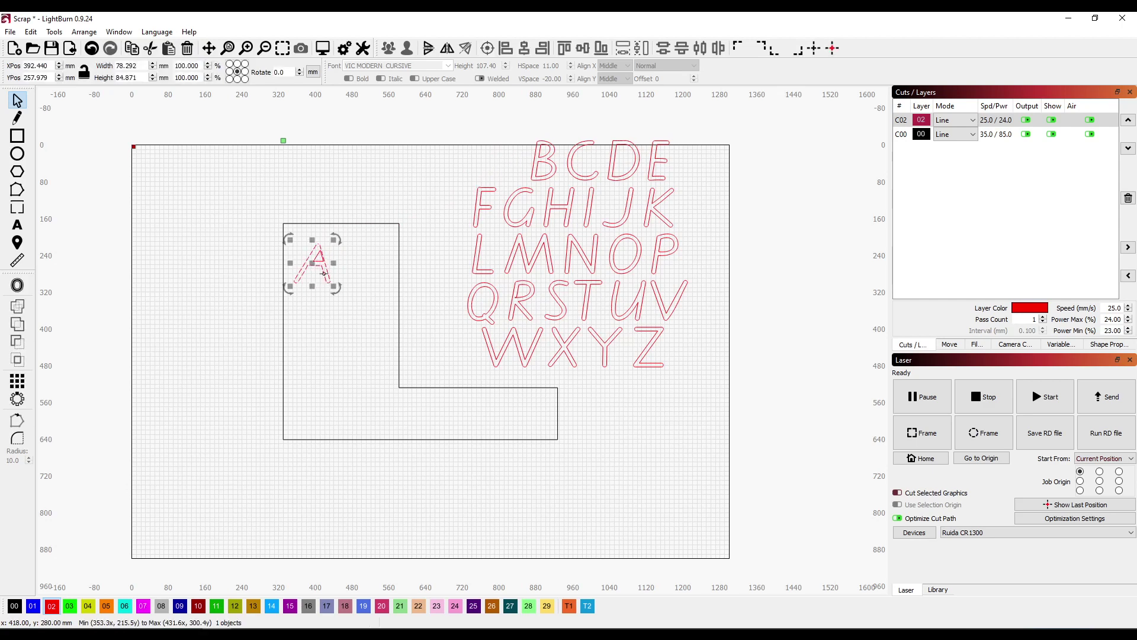
key(ctrl+z)
Try placing F beside A, then undo all moves so the letters return to their grid
click(355, 326)
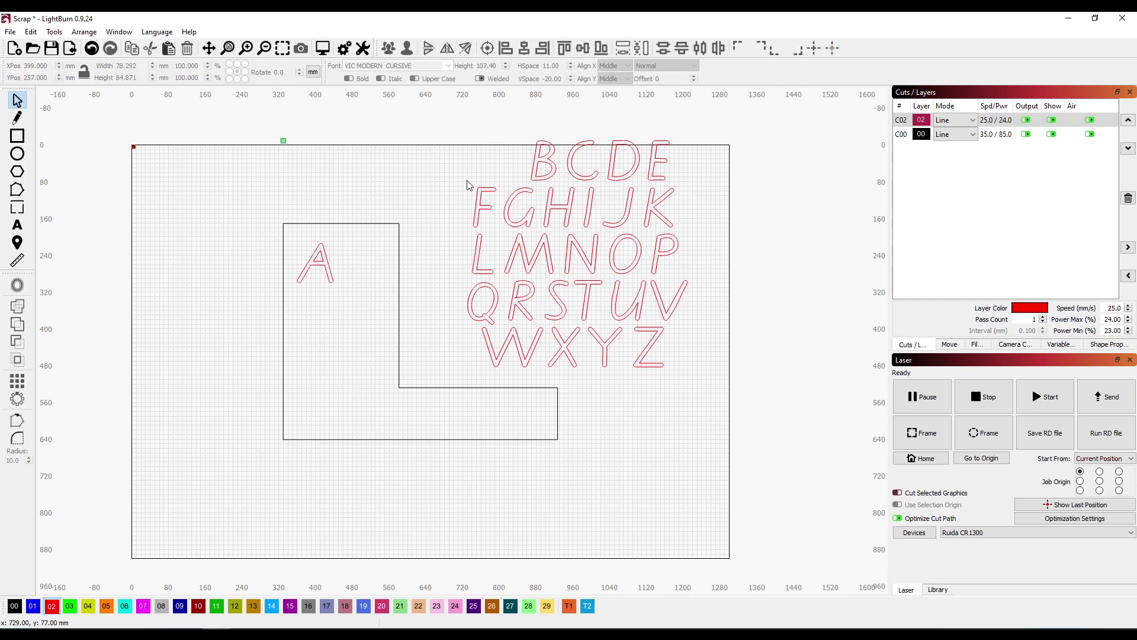
drag(463, 179, 359, 259)
click(467, 203)
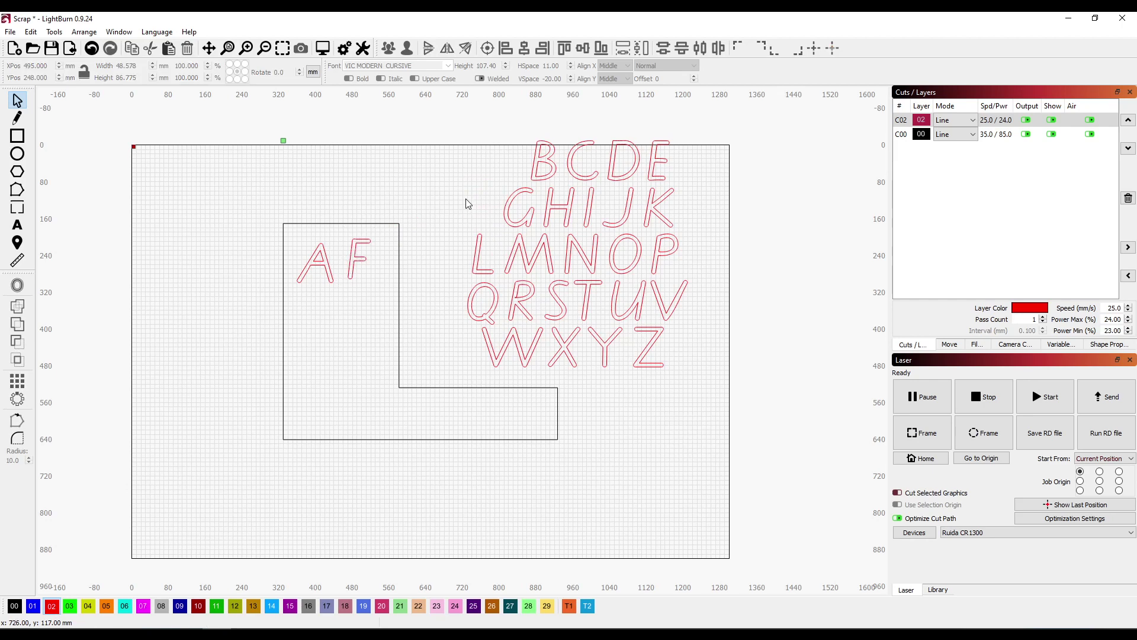
key(ctrl+z)
key(ctrl+z)
key(ctrl+z)
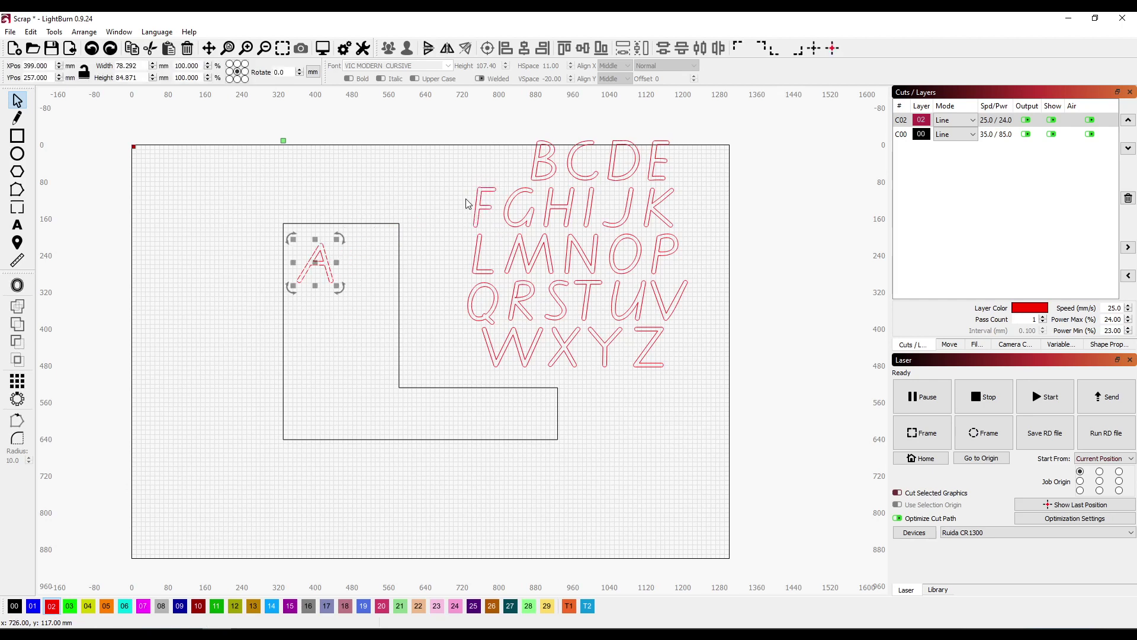
key(ctrl+z)
key(ctrl+z)
key(ctrl+z)
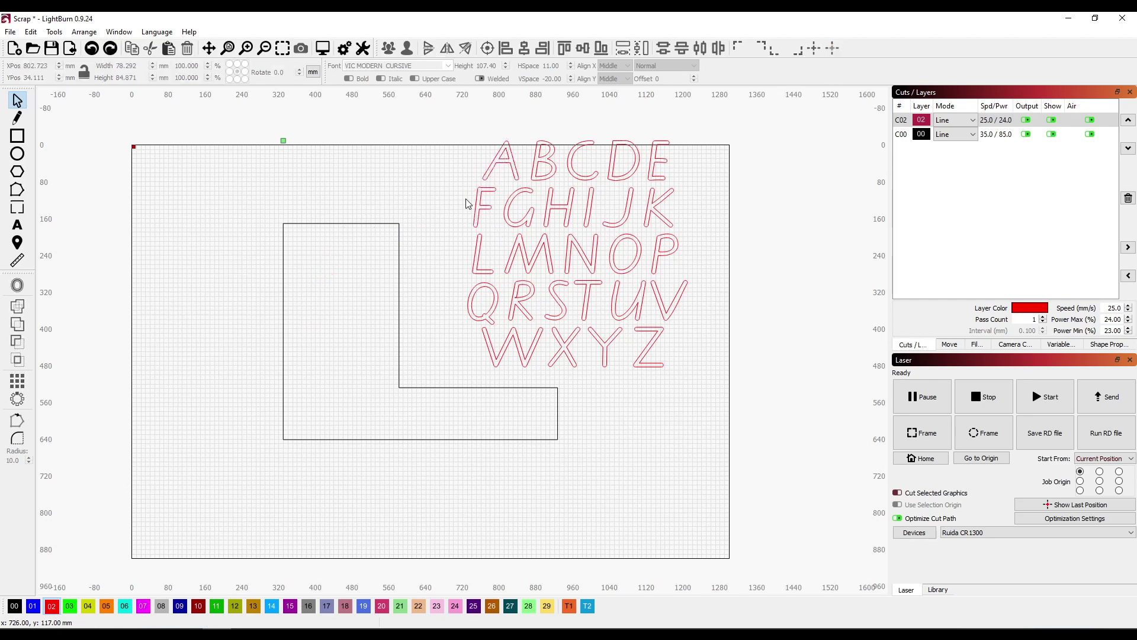
key(ctrl+z)
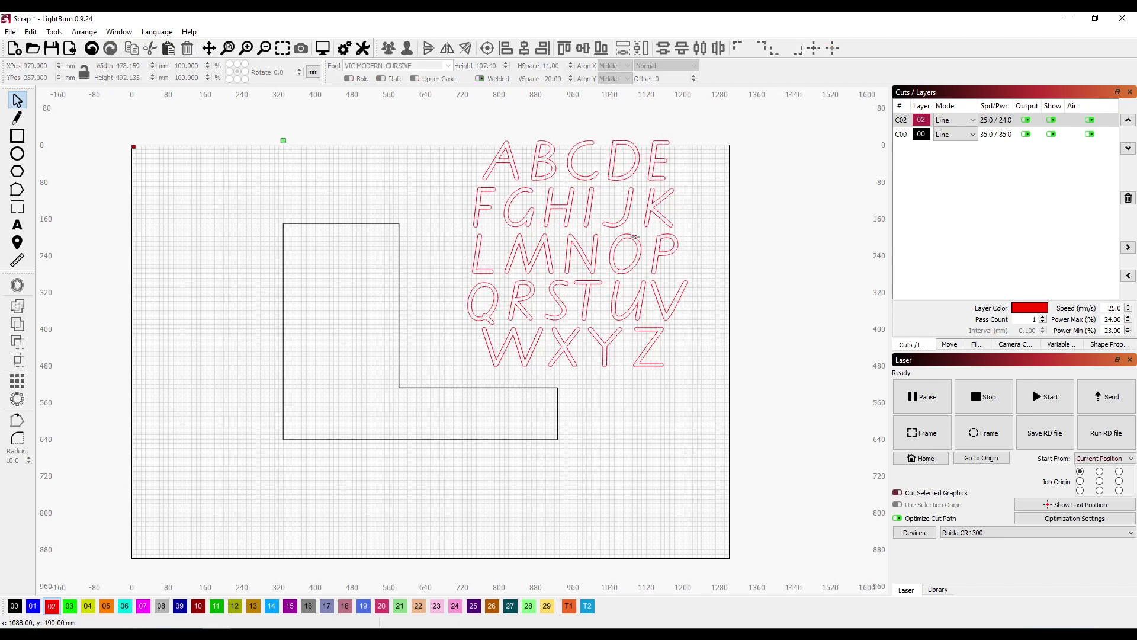
Leave text editing, then box-select the L-shaped outline together with all A–Z letters
double_click(650, 252)
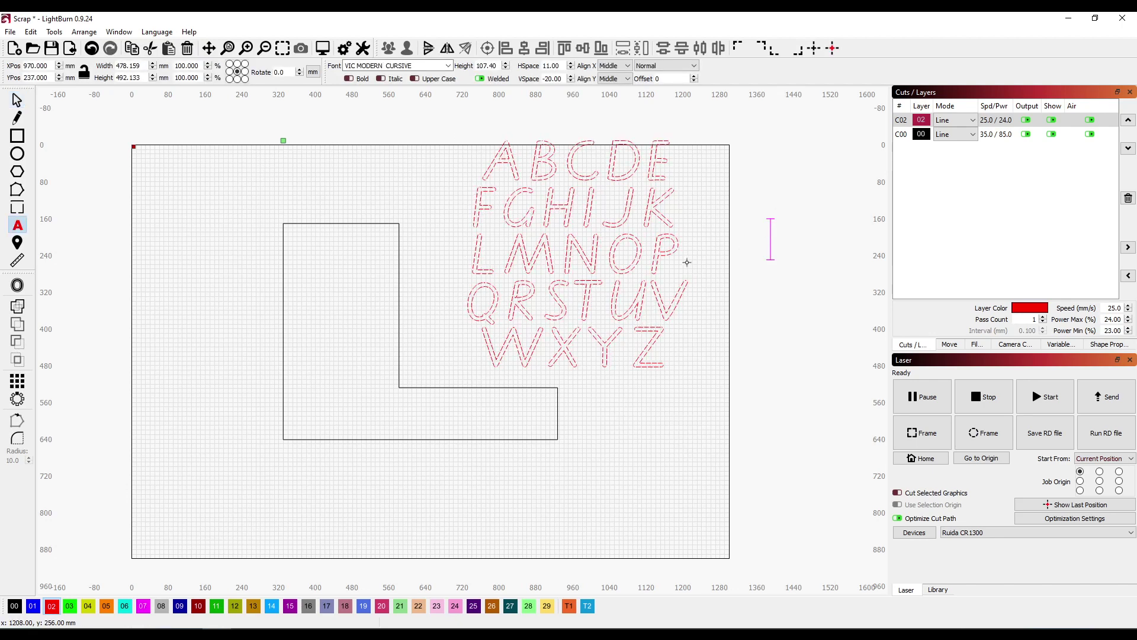
key(Escape)
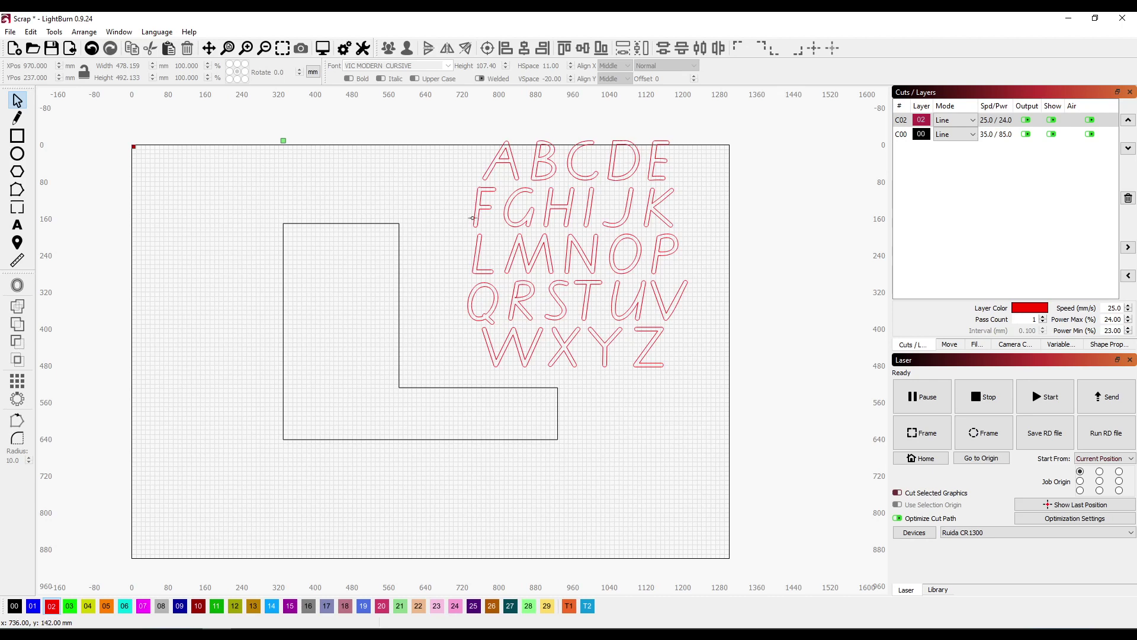
drag(458, 126, 733, 377)
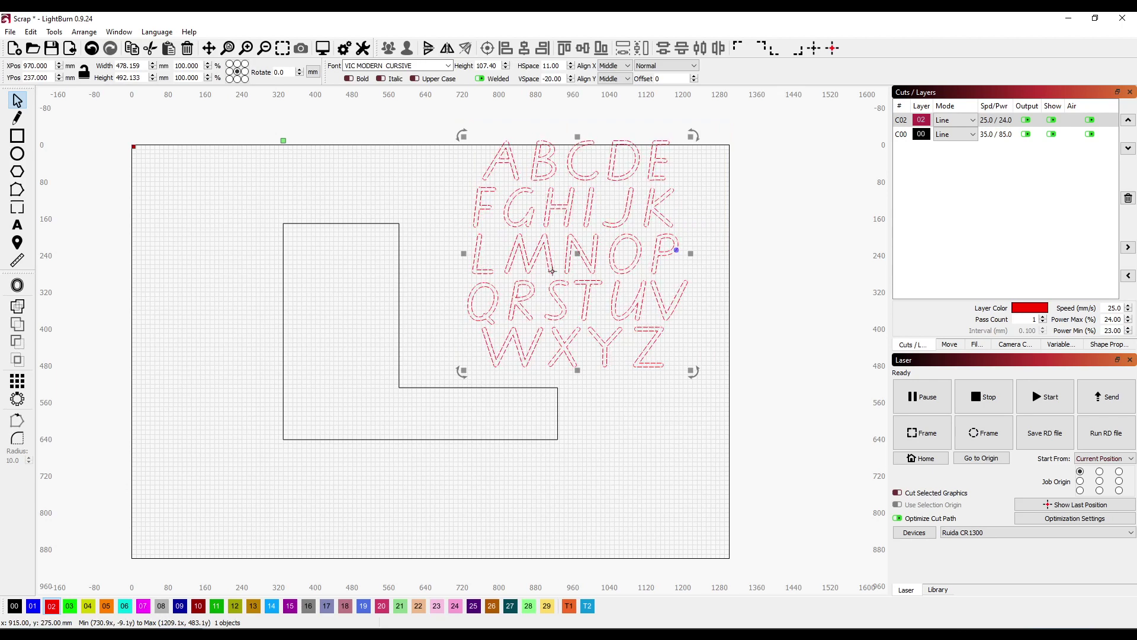
click(397, 311)
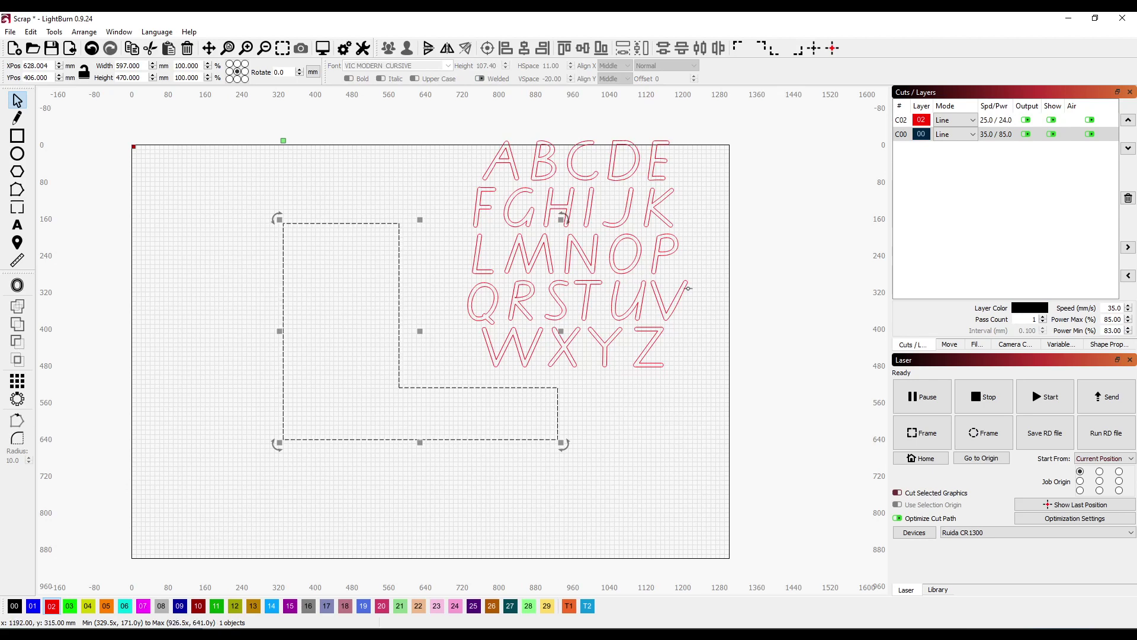
click(727, 283)
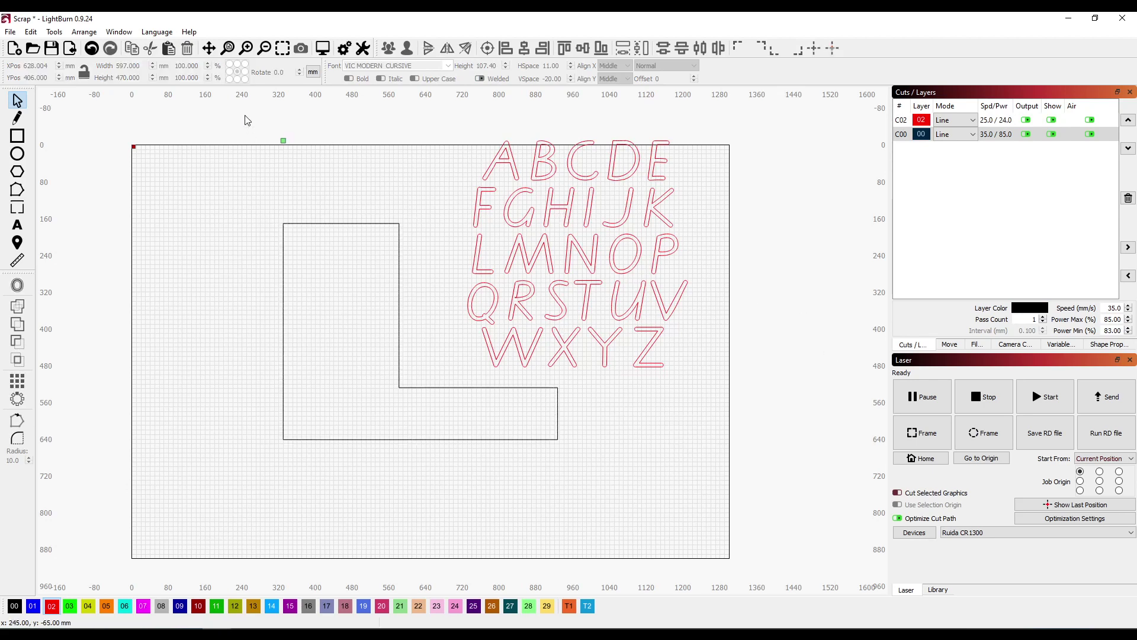
drag(247, 117, 734, 492)
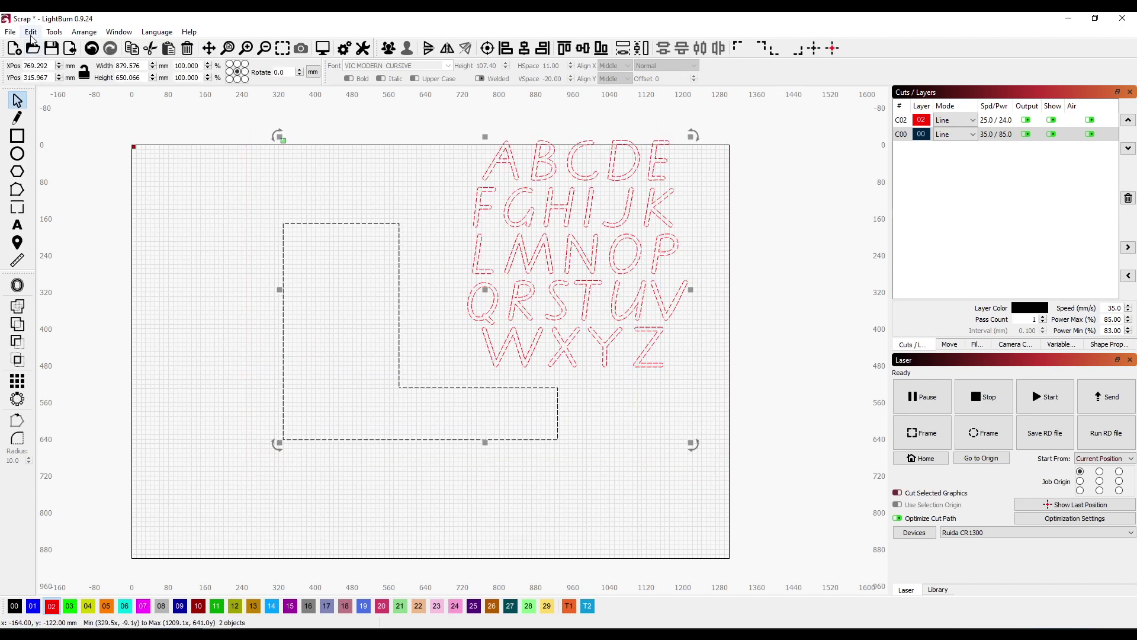
Export the selected L-shape and letters from File > Export as SVG file Both
click(10, 32)
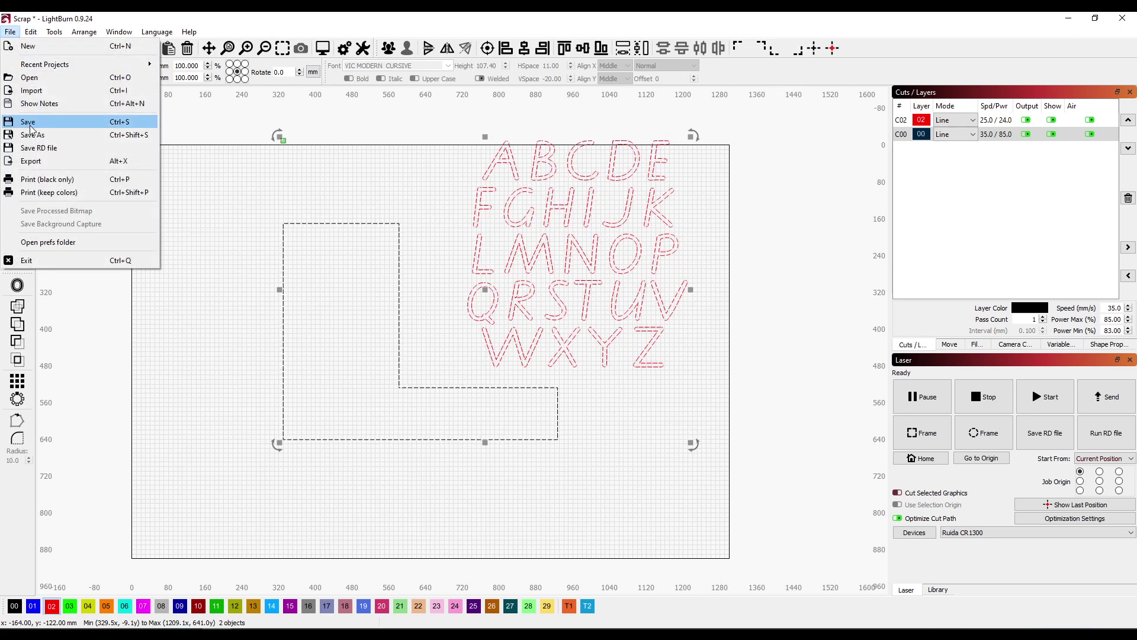
click(42, 167)
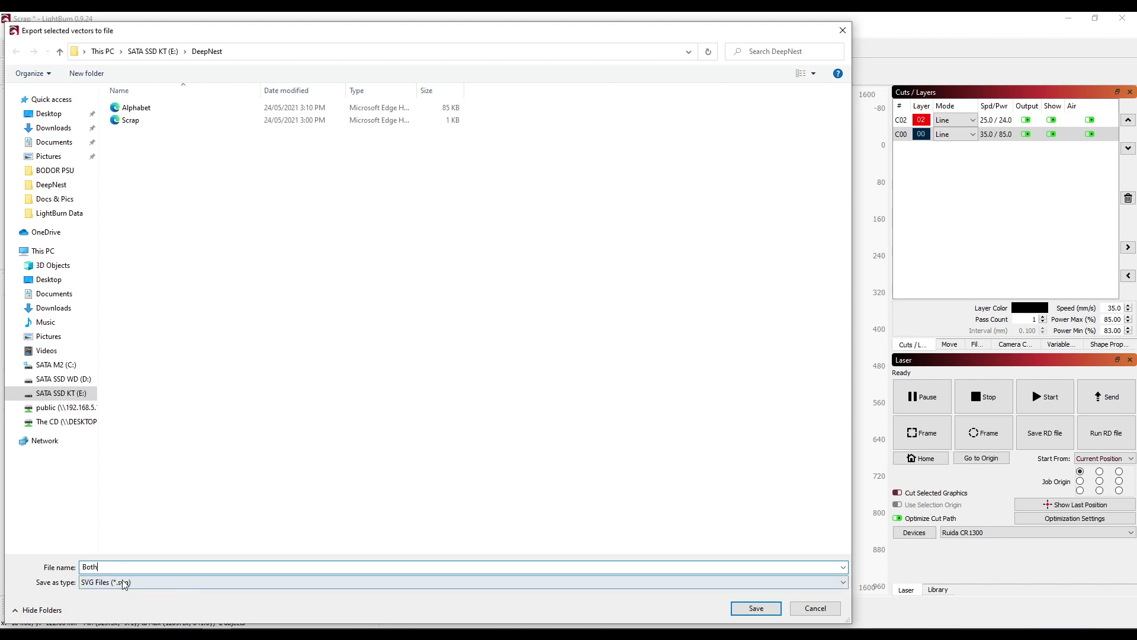
click(751, 609)
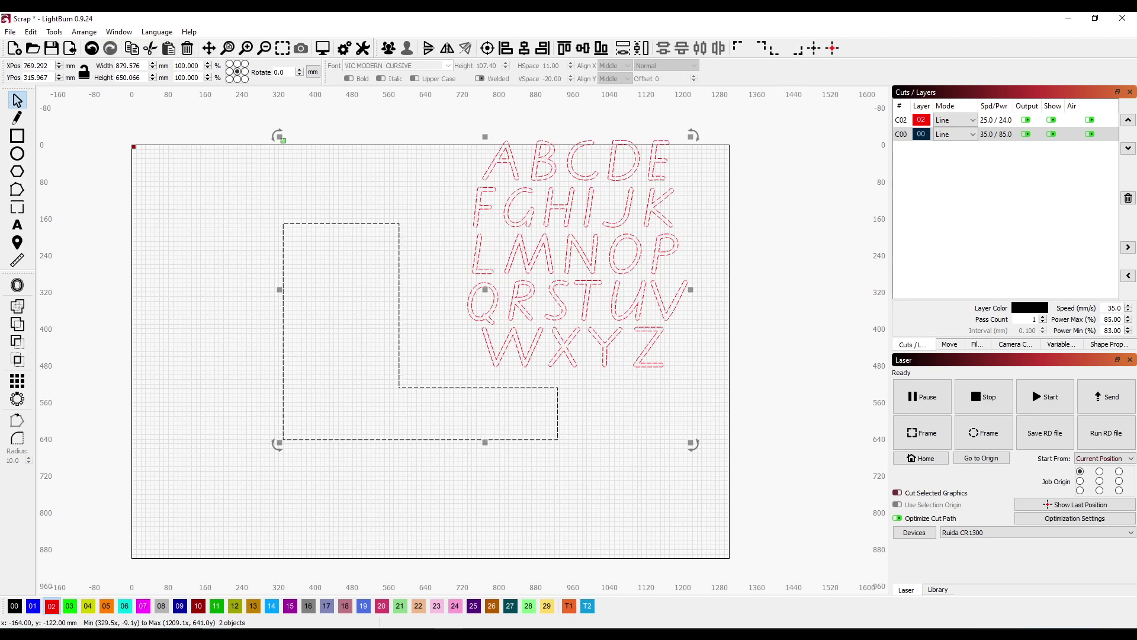
Import the Alphabet file into Deepnest
click(450, 584)
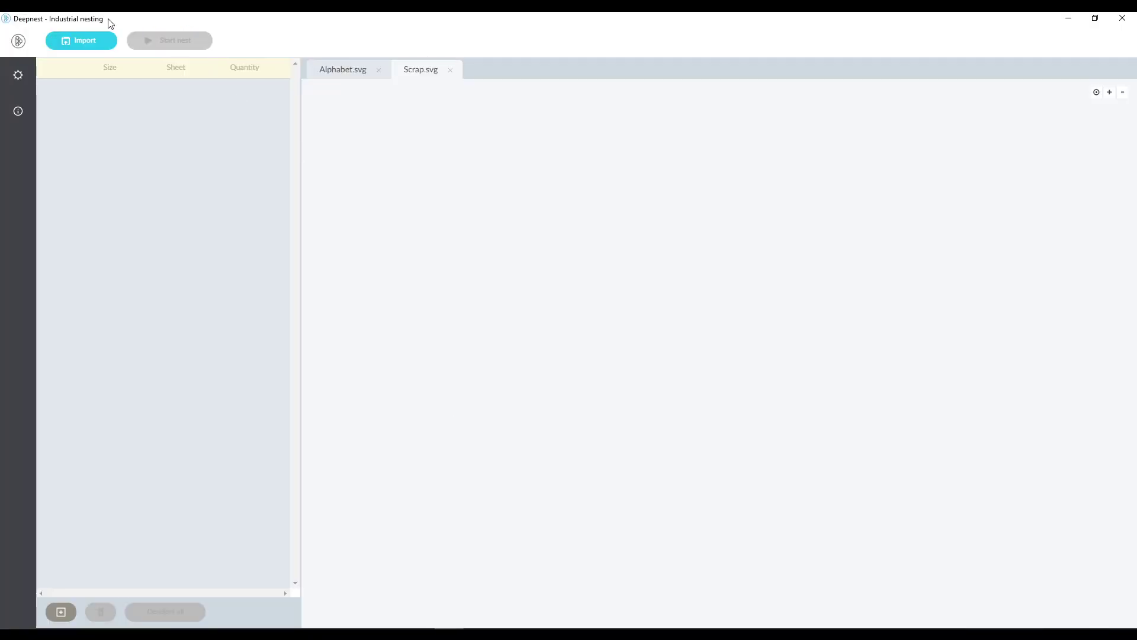
click(85, 40)
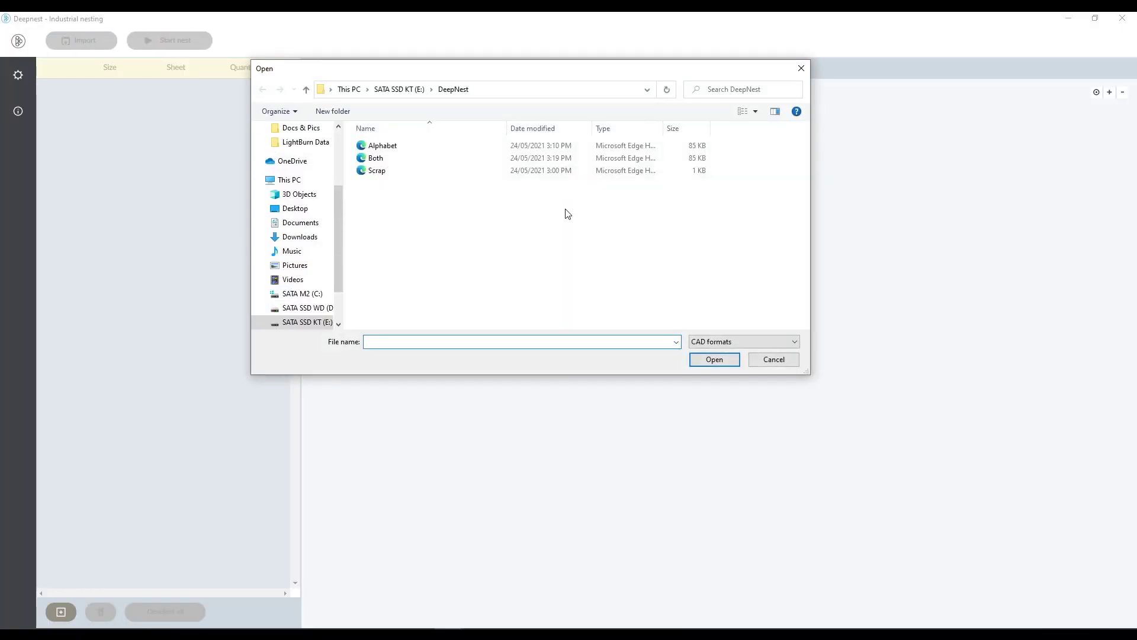
click(393, 148)
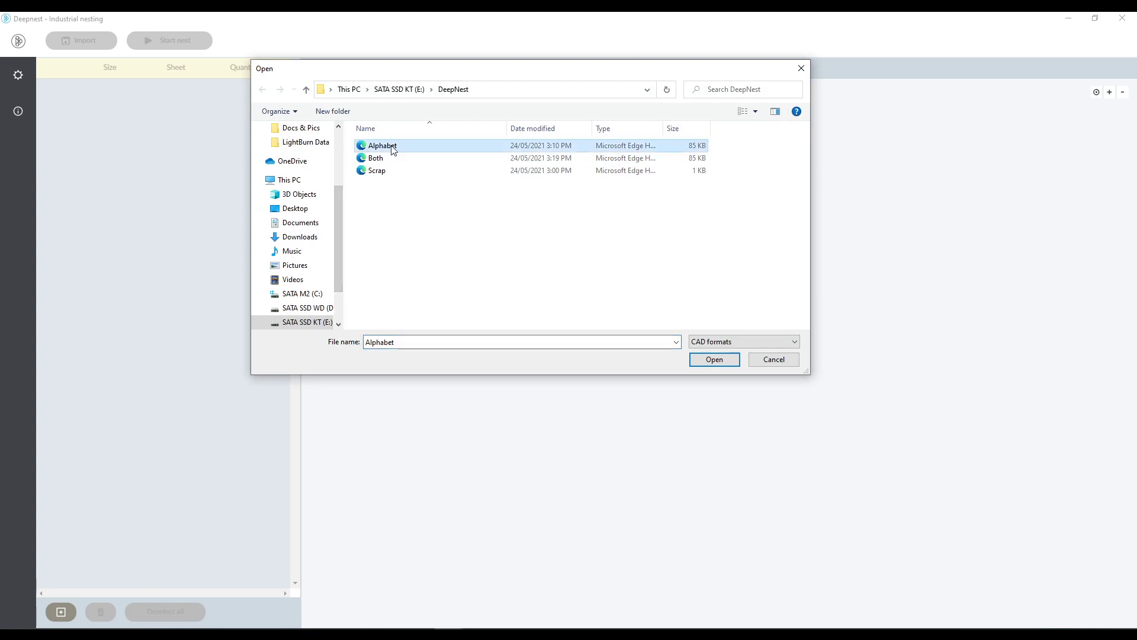
click(715, 361)
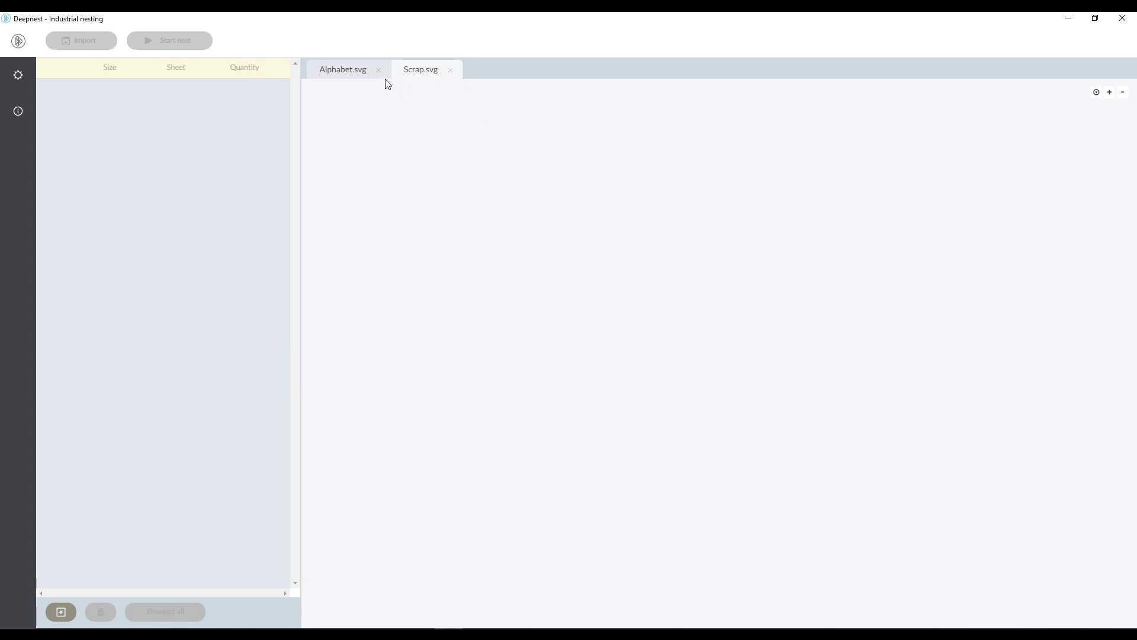
drag(295, 168, 280, 421)
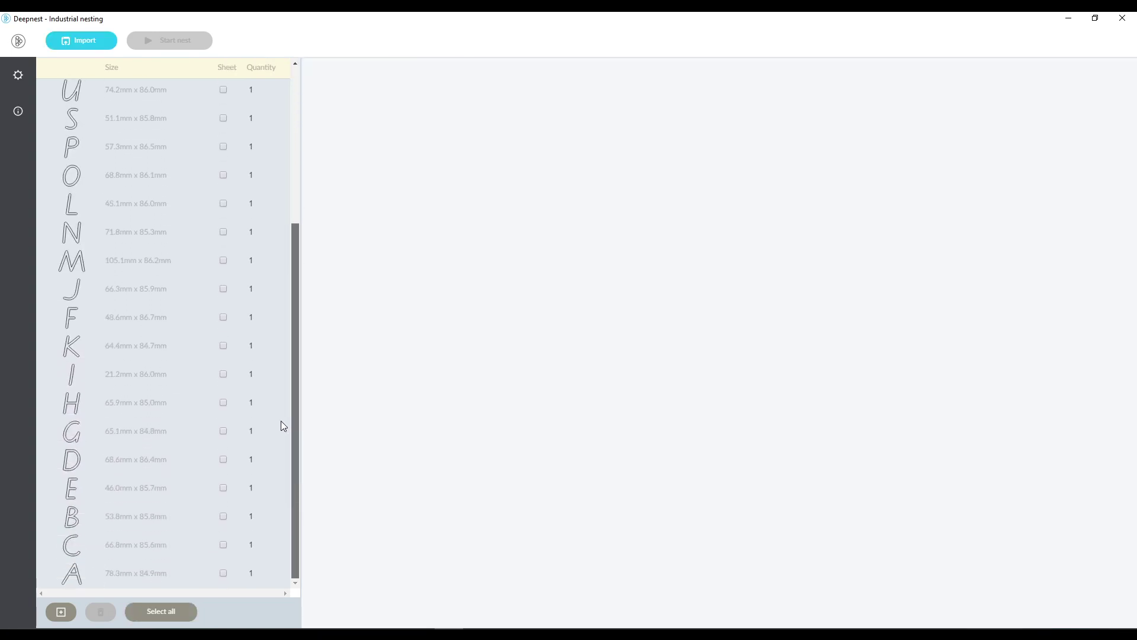
scroll(281, 336, up, 5)
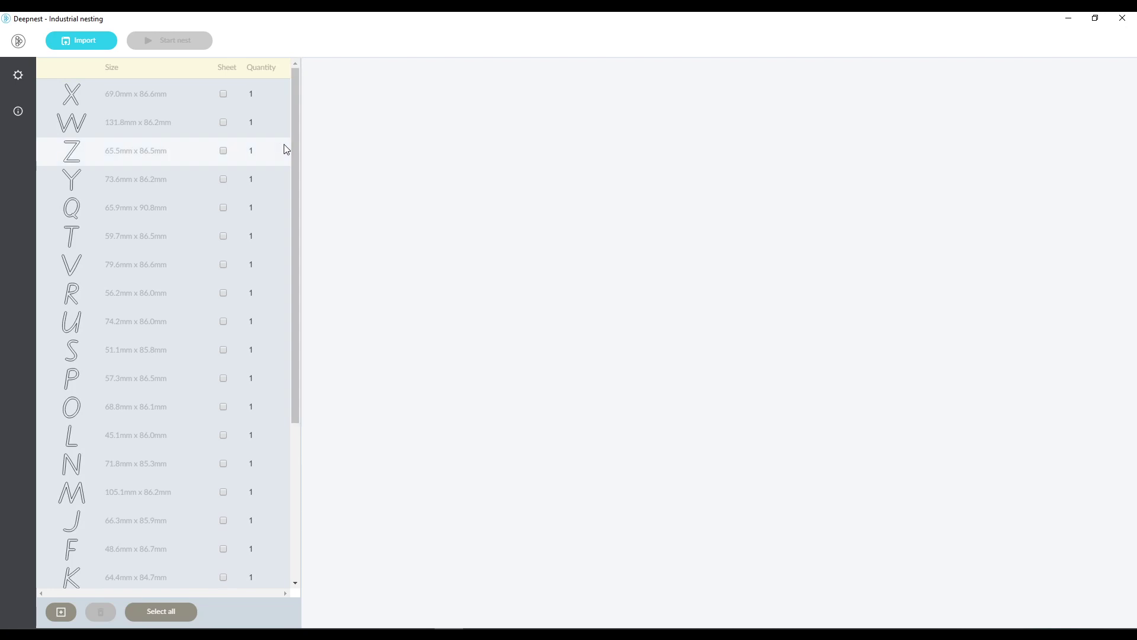
Import the Scrap file, mark its 597.0mm x 470.0mm part as Sheet and start nesting
click(81, 42)
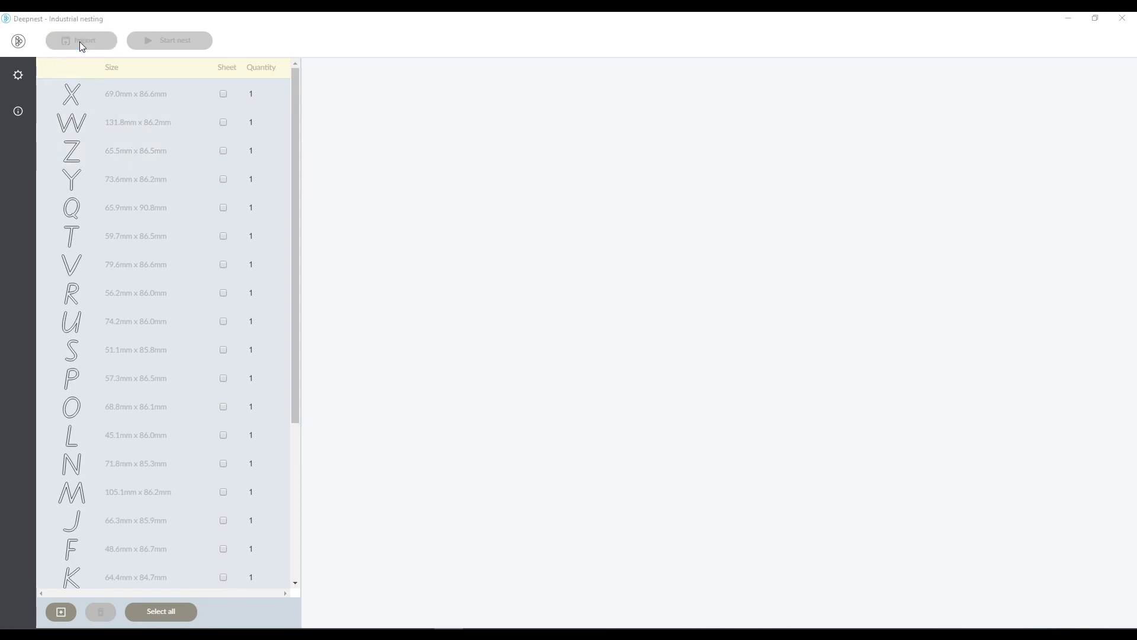
click(377, 171)
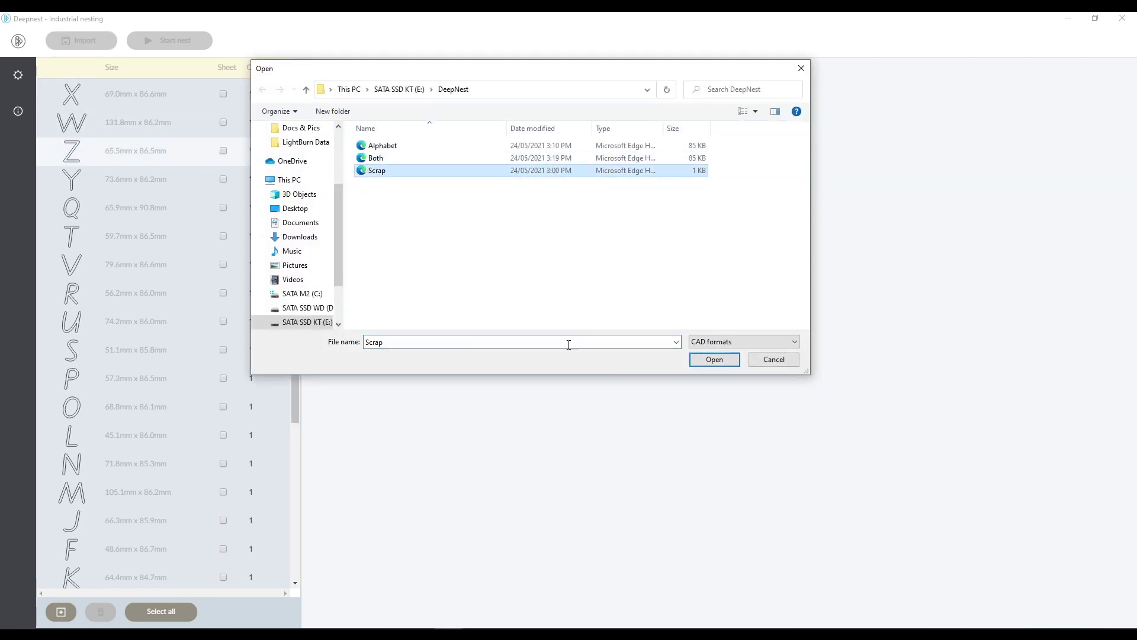
click(716, 362)
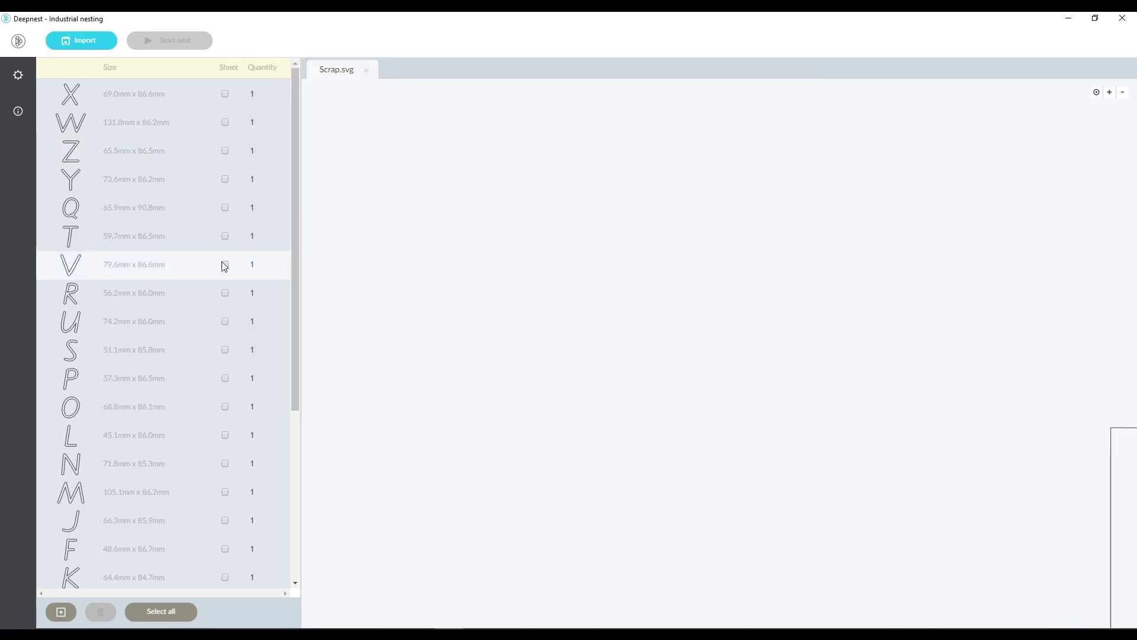
drag(294, 117, 302, 319)
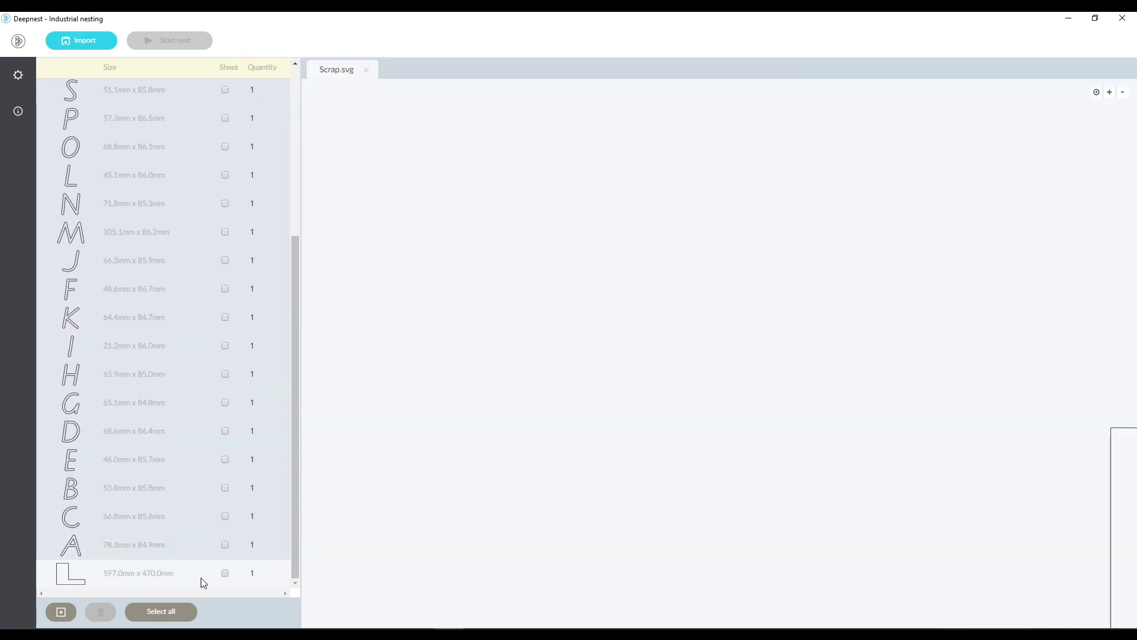
click(226, 574)
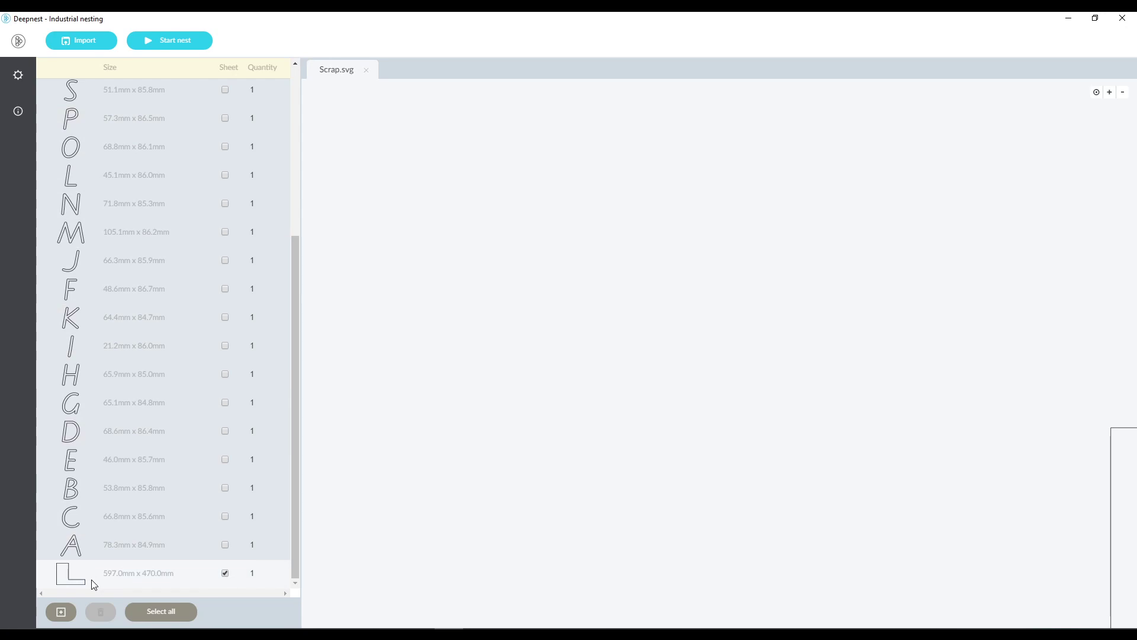
click(178, 42)
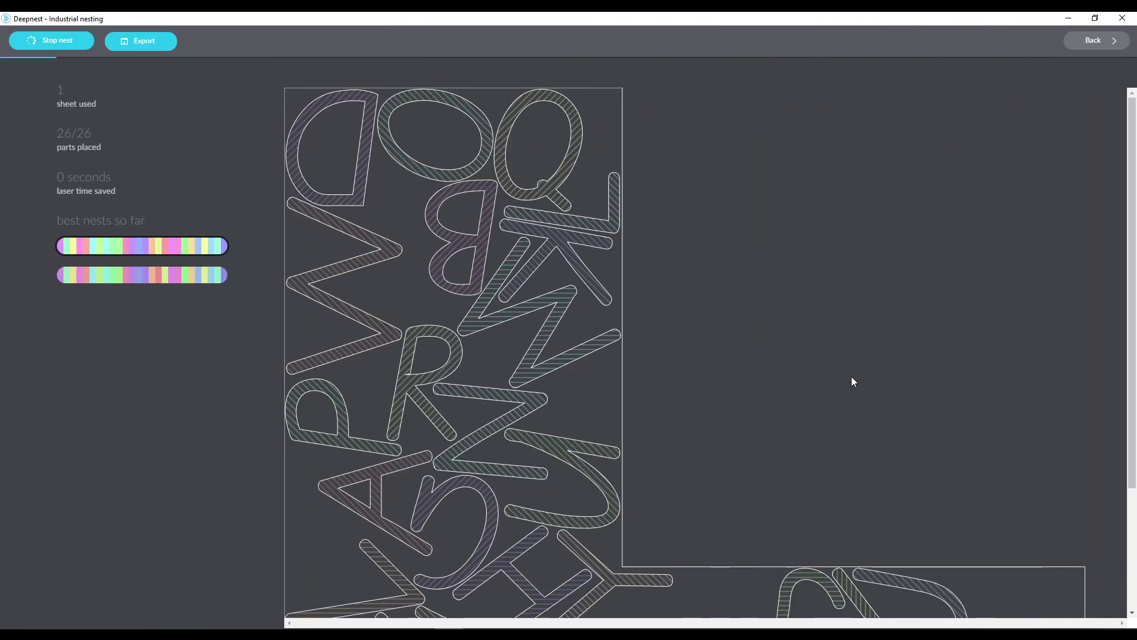
Compare the first three best-nest layouts while nesting runs
scroll(851, 375, down, 1)
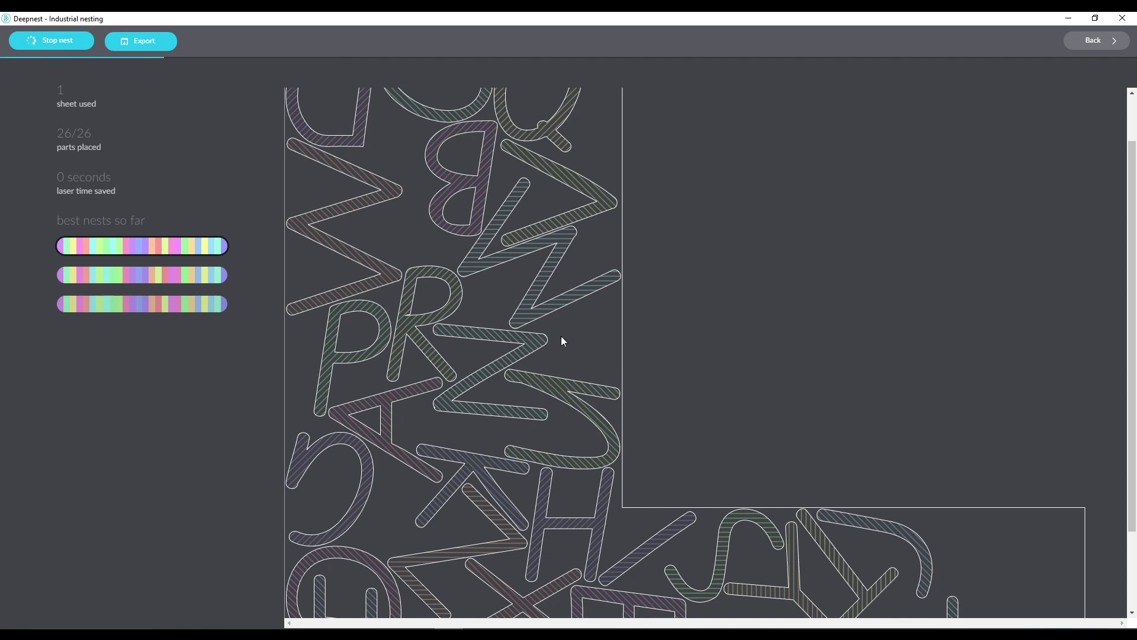
click(204, 280)
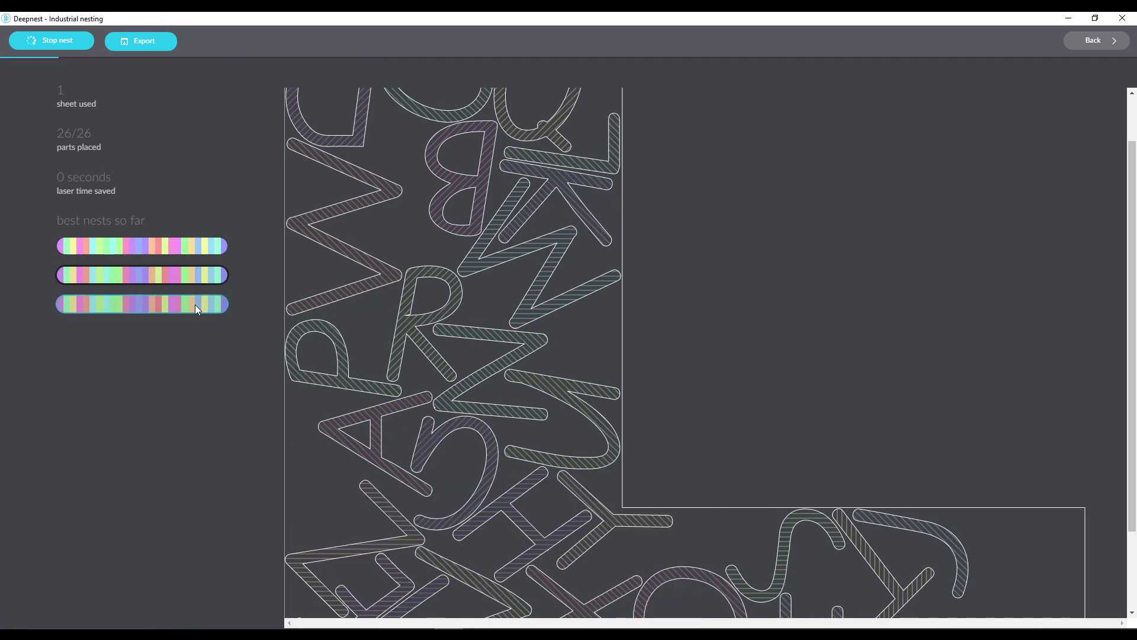
click(195, 304)
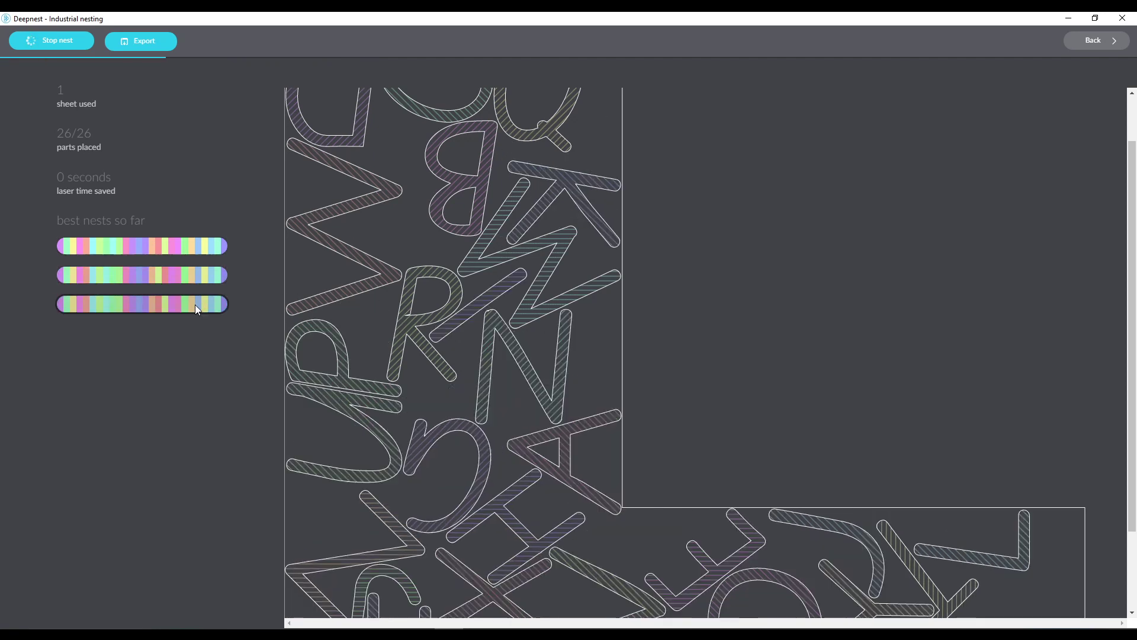
click(194, 275)
click(192, 245)
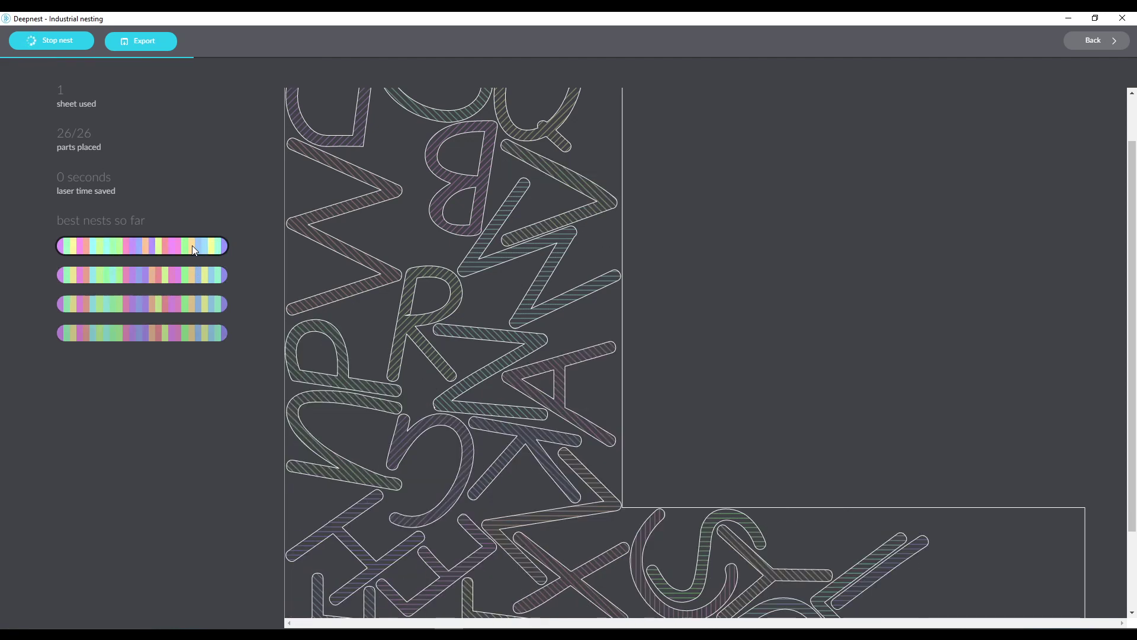
scroll(868, 358, down, 2)
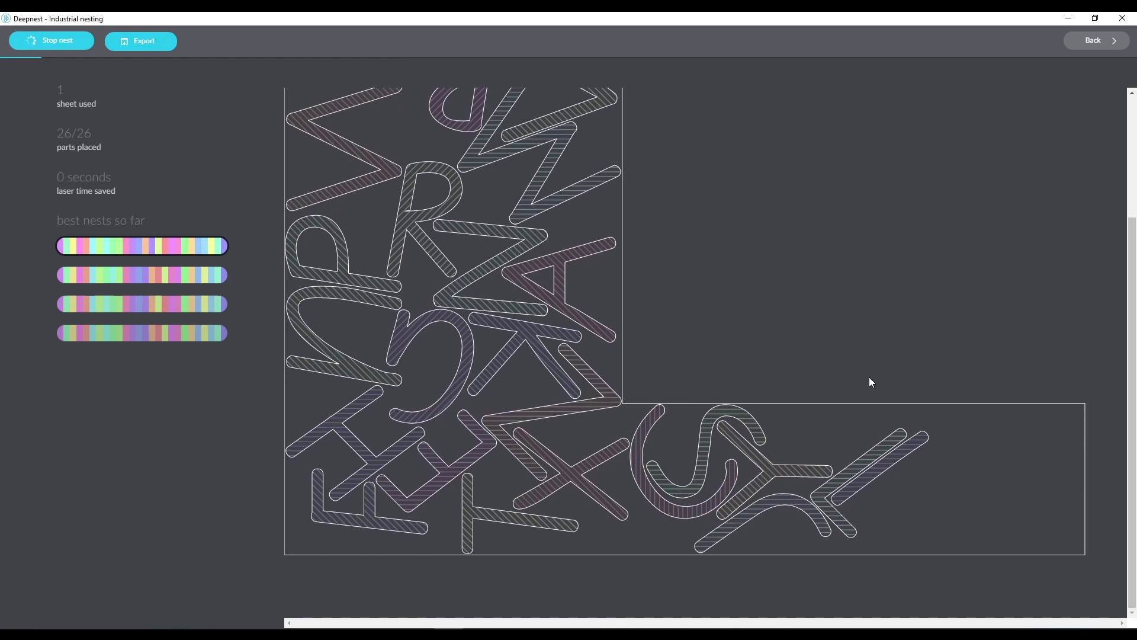
scroll(869, 377, up, 4)
scroll(866, 415, down, 3)
Stop the nest, preview the second to fourth layouts, and pick the first best nest
click(66, 46)
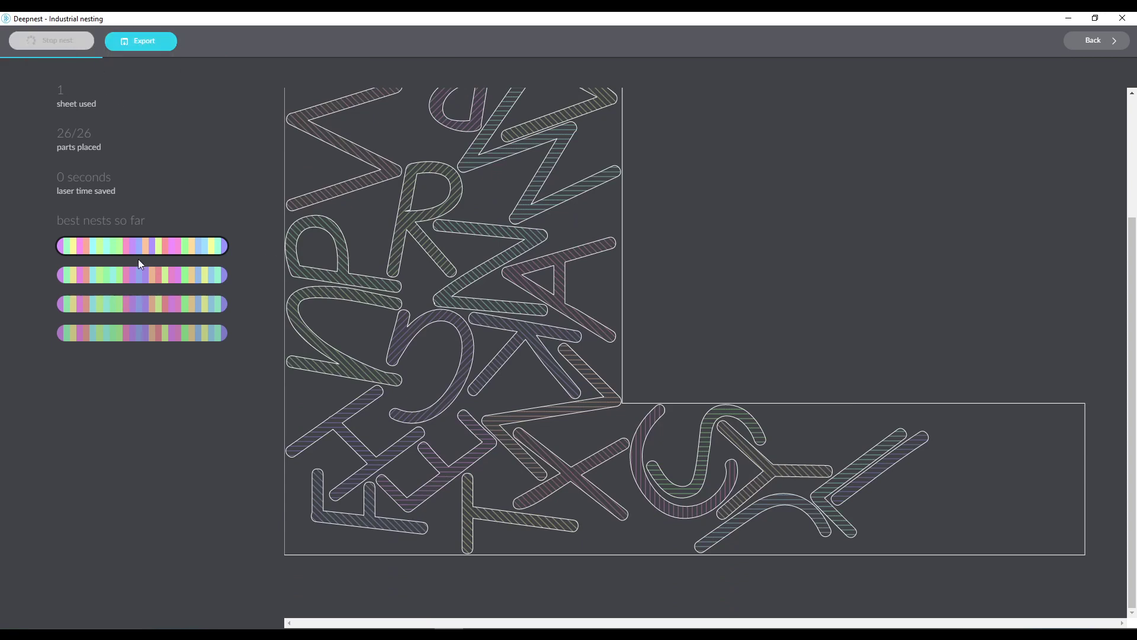
click(123, 276)
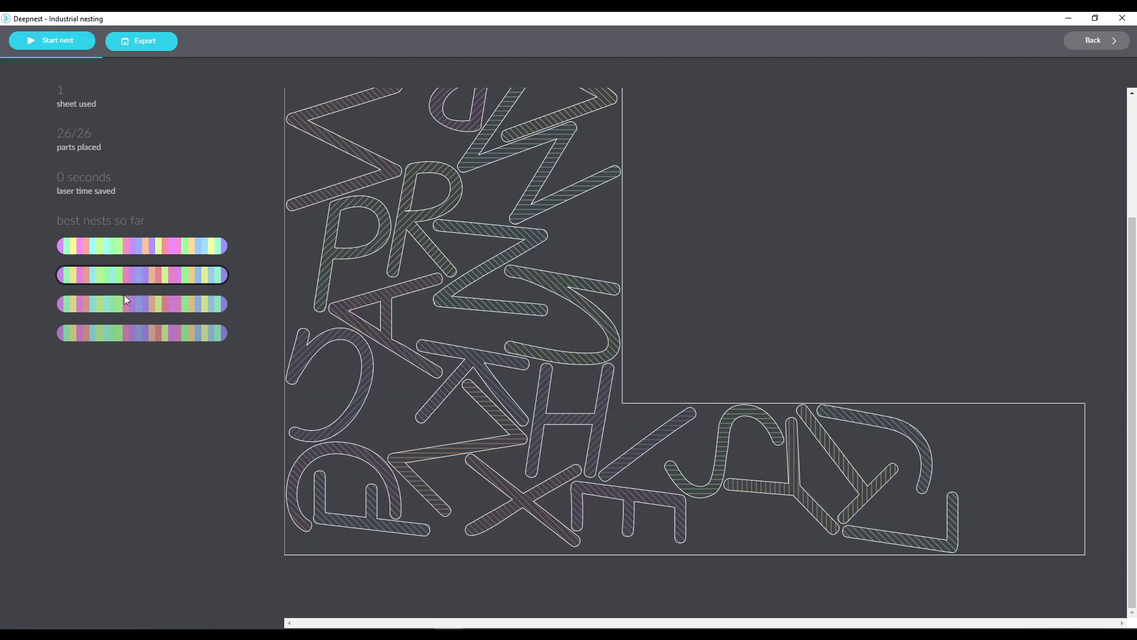
click(140, 302)
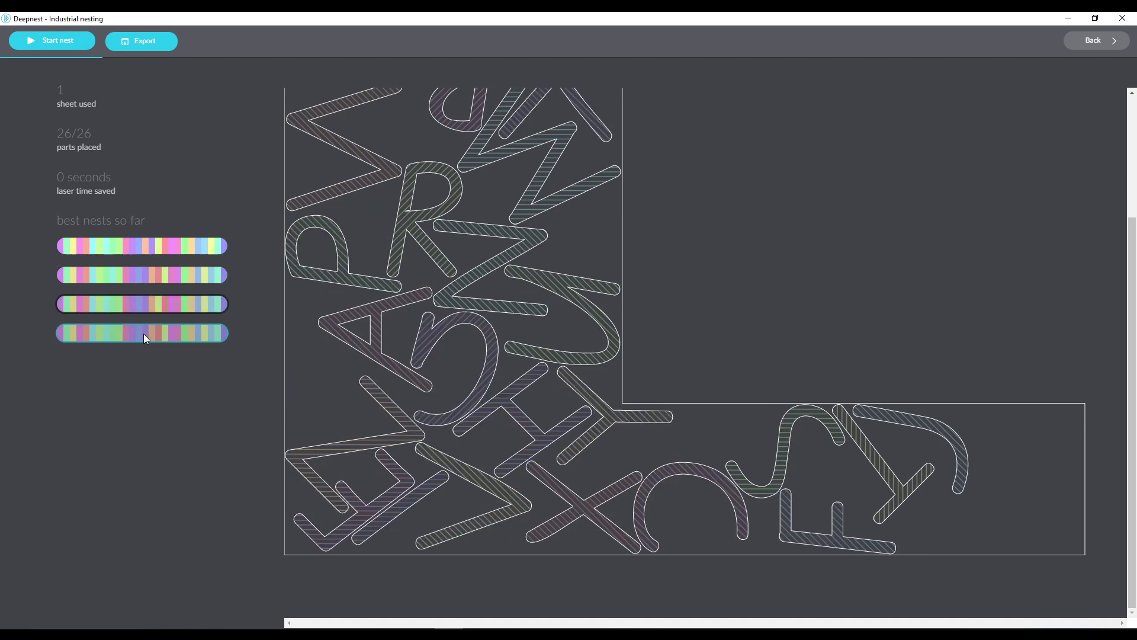
click(143, 333)
click(143, 241)
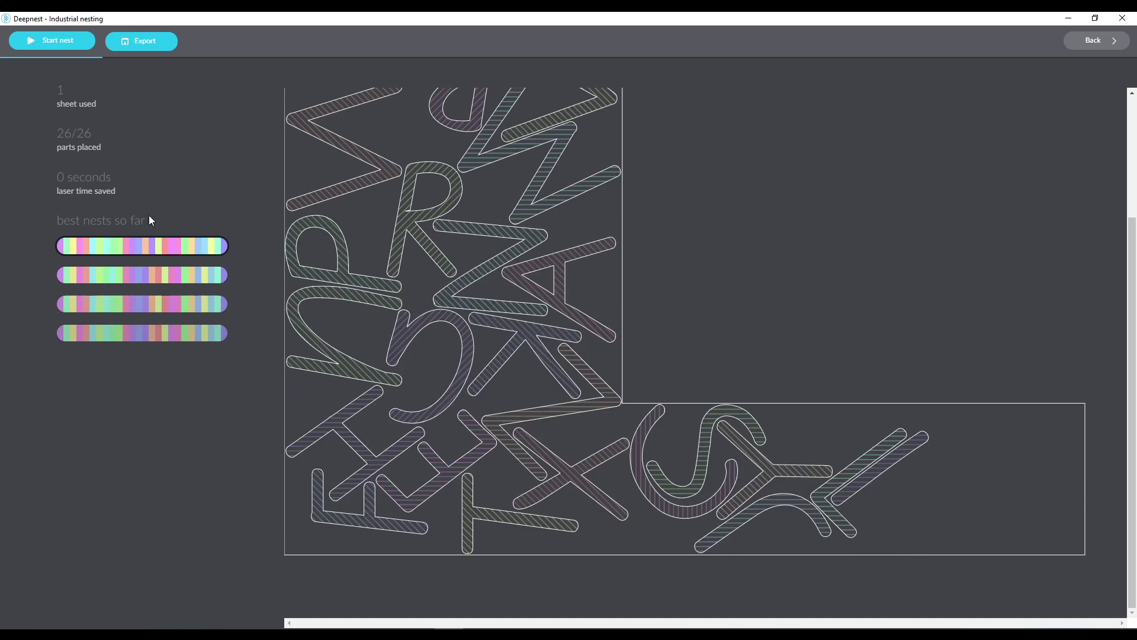
mouse_move(143, 42)
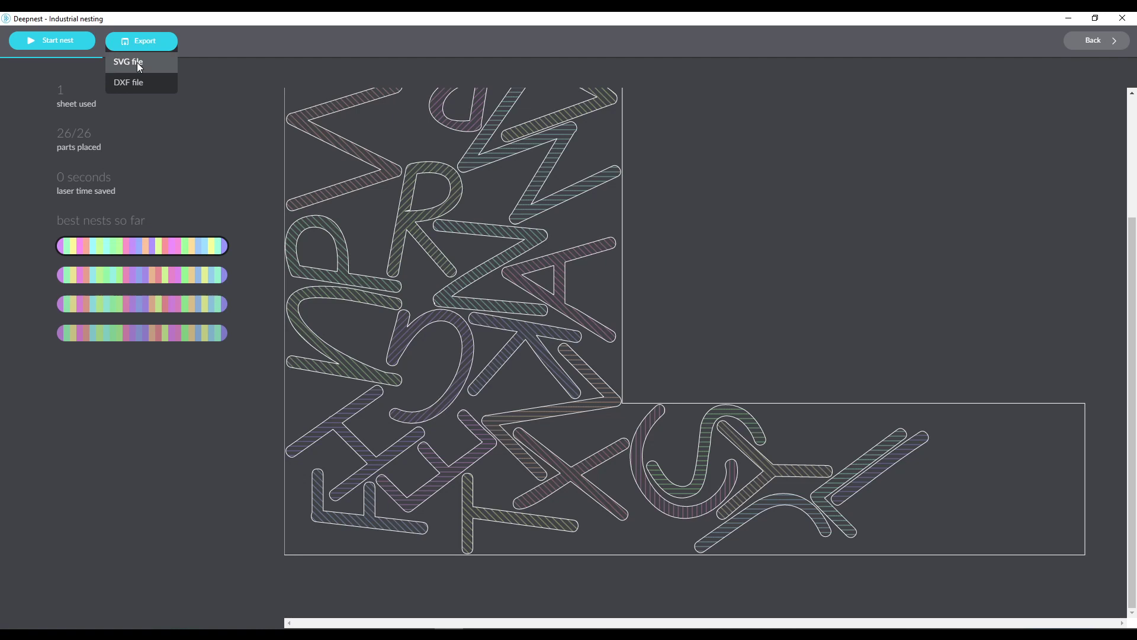
Export the selected nest via Export > SVG file, saved as NESTED.svg
click(138, 63)
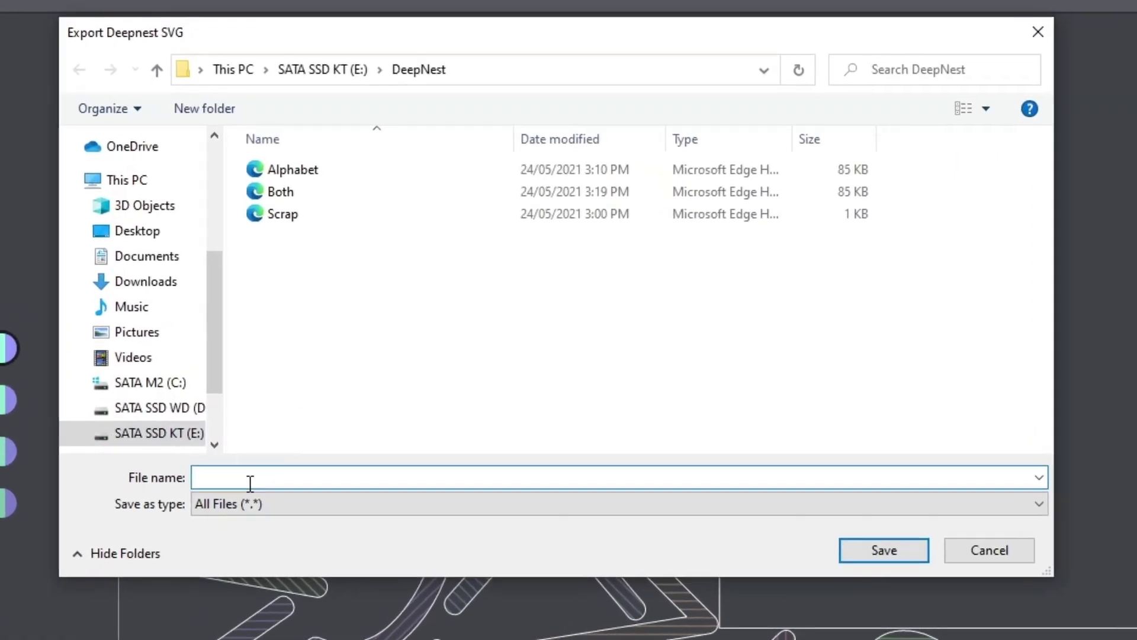
text(NESTED)
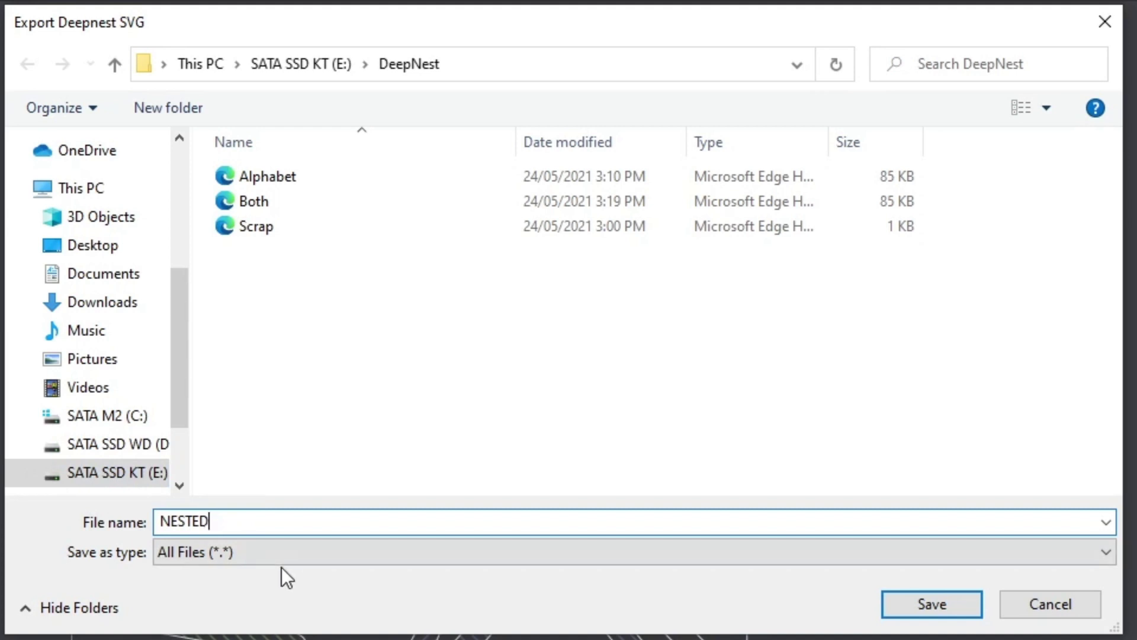
text(.svg)
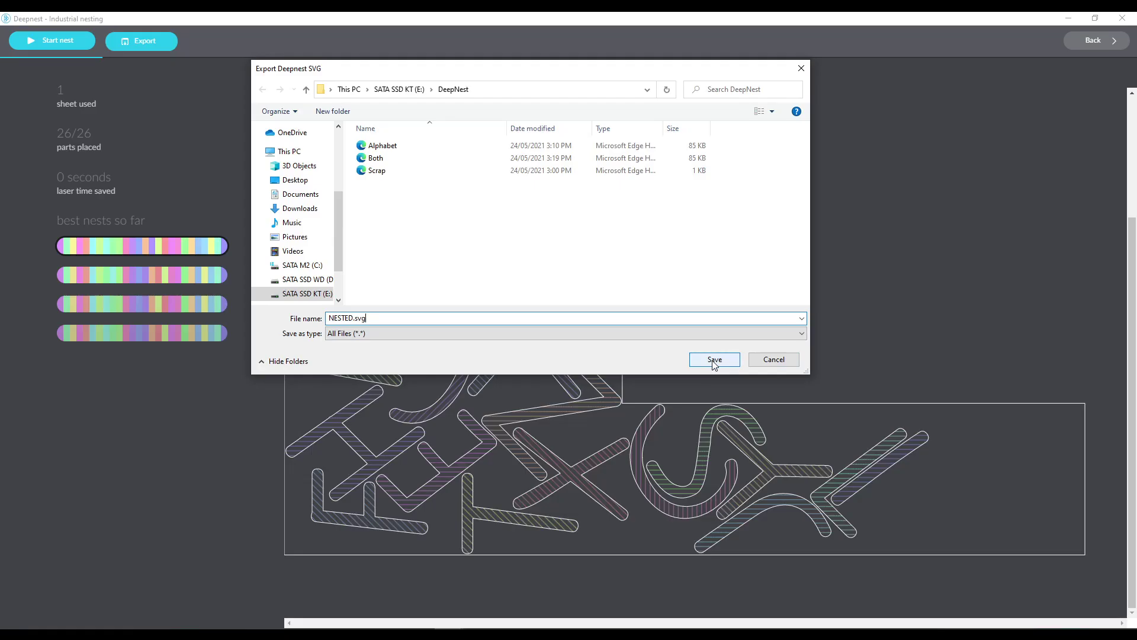
click(714, 359)
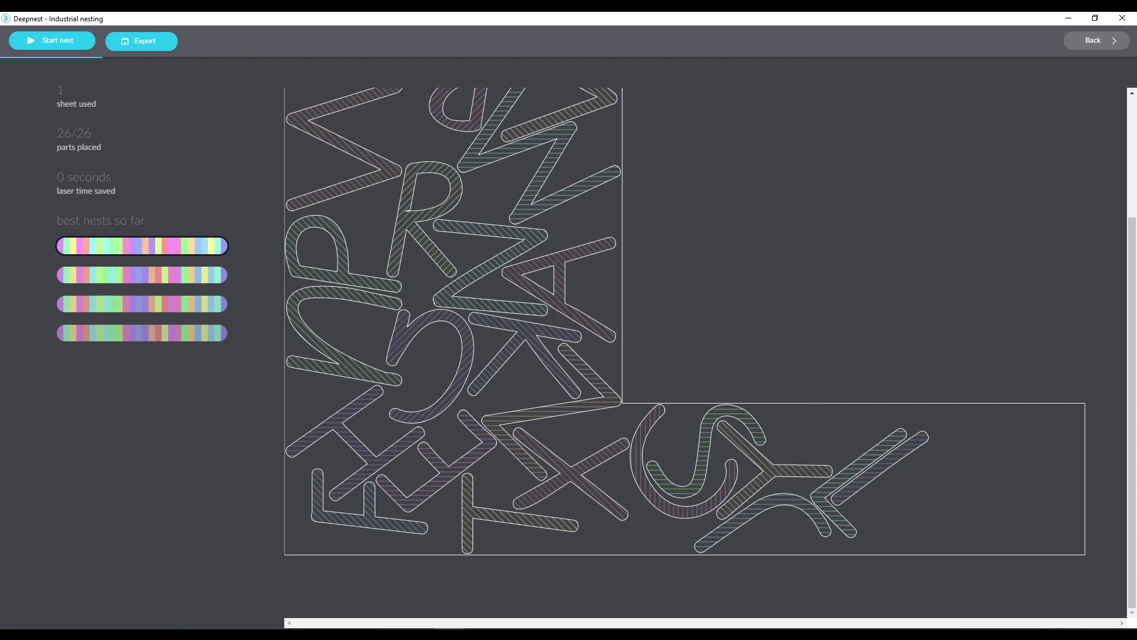
In LightBurn, start a new project without saving the Scrap project
key(alt+Tab)
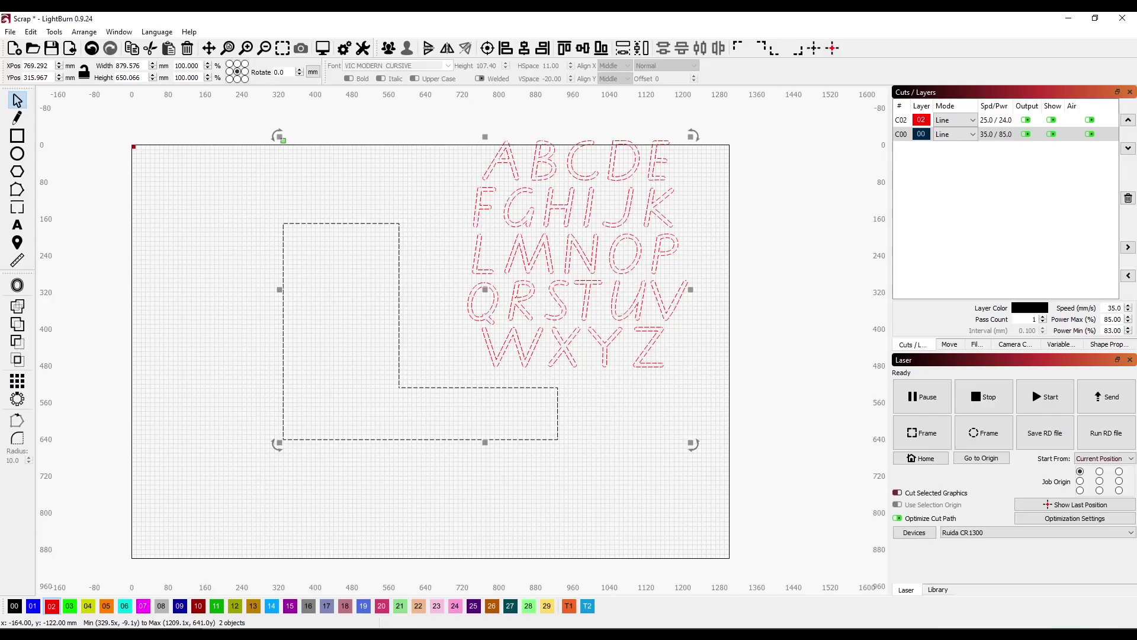
click(23, 48)
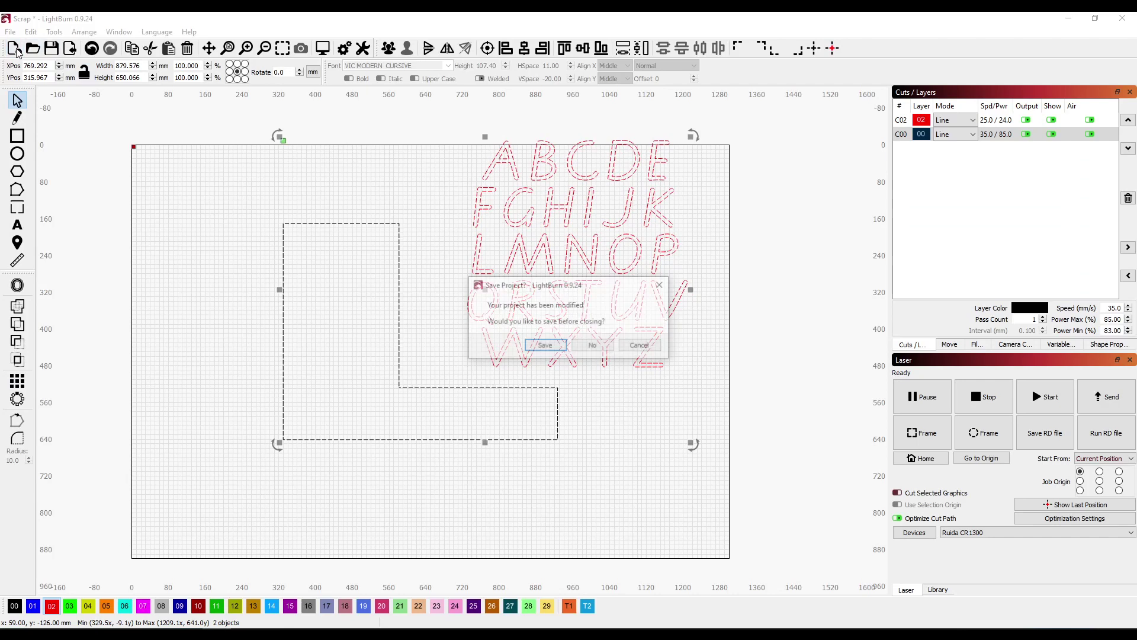
click(594, 346)
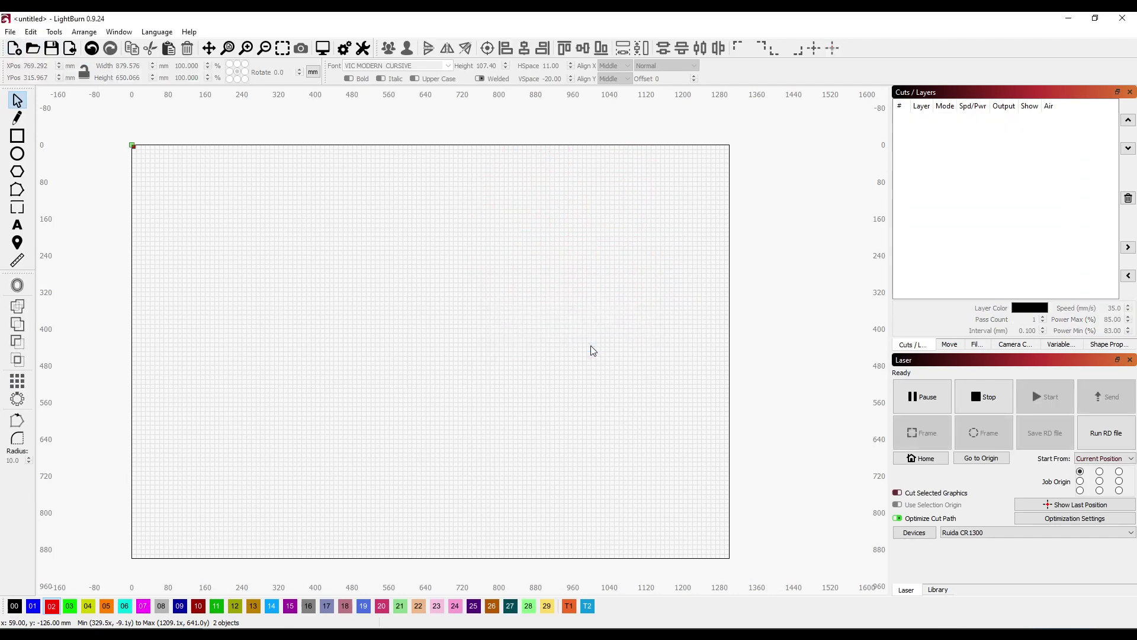
Import the NESTED file from the E:\DeepNest folder onto the canvas
click(12, 34)
click(43, 95)
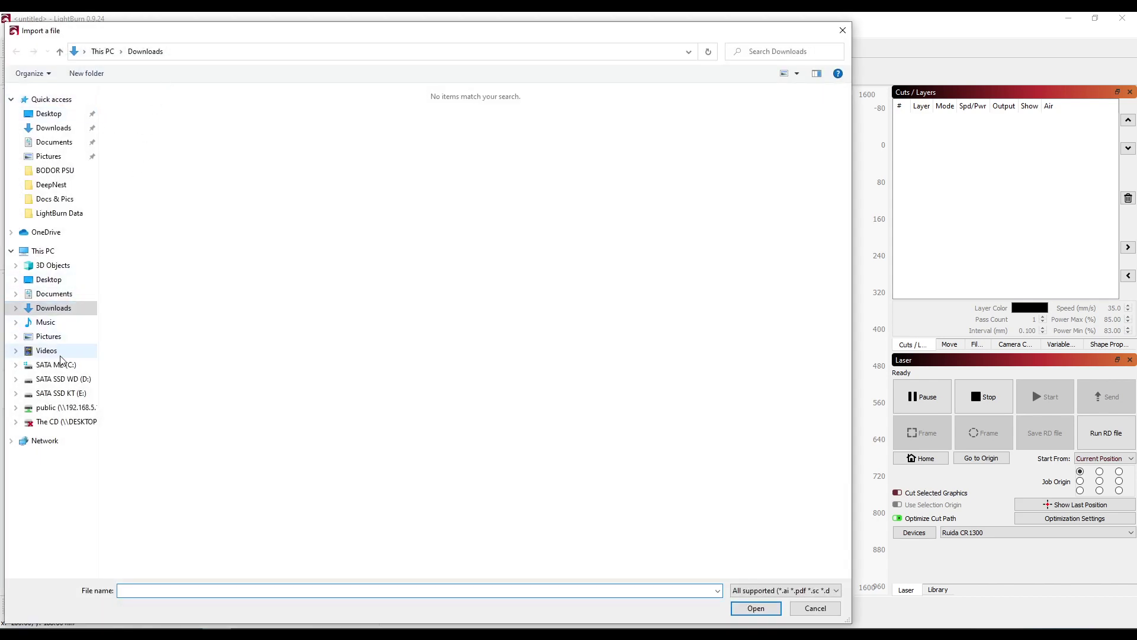
click(62, 392)
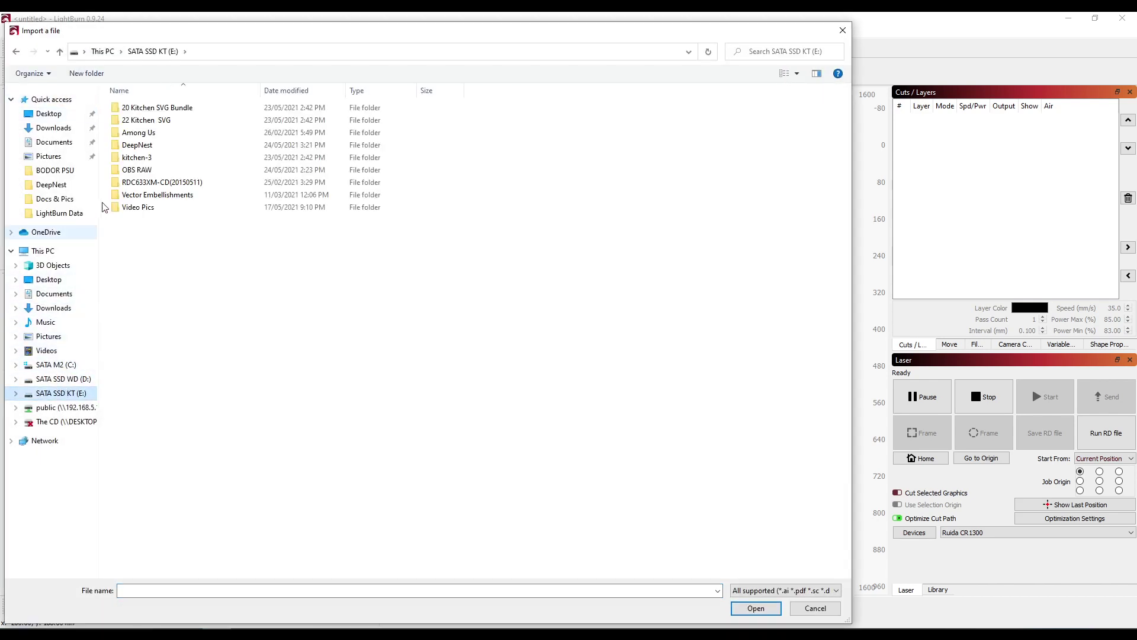
double_click(135, 145)
double_click(134, 133)
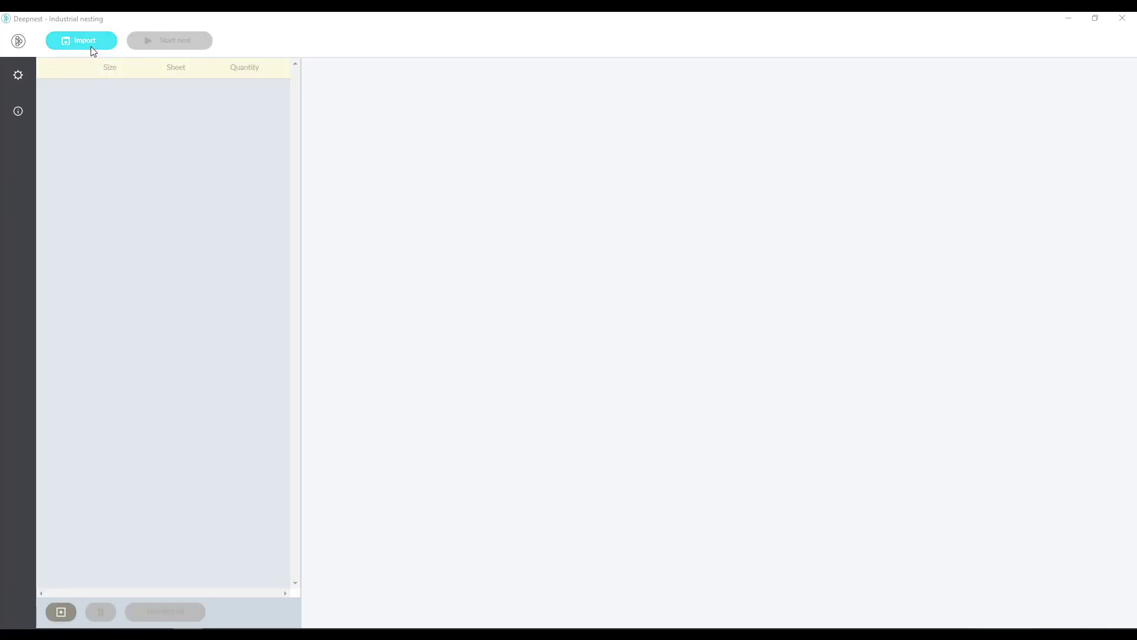
Import the Both.svg file into Deepnest
click(92, 46)
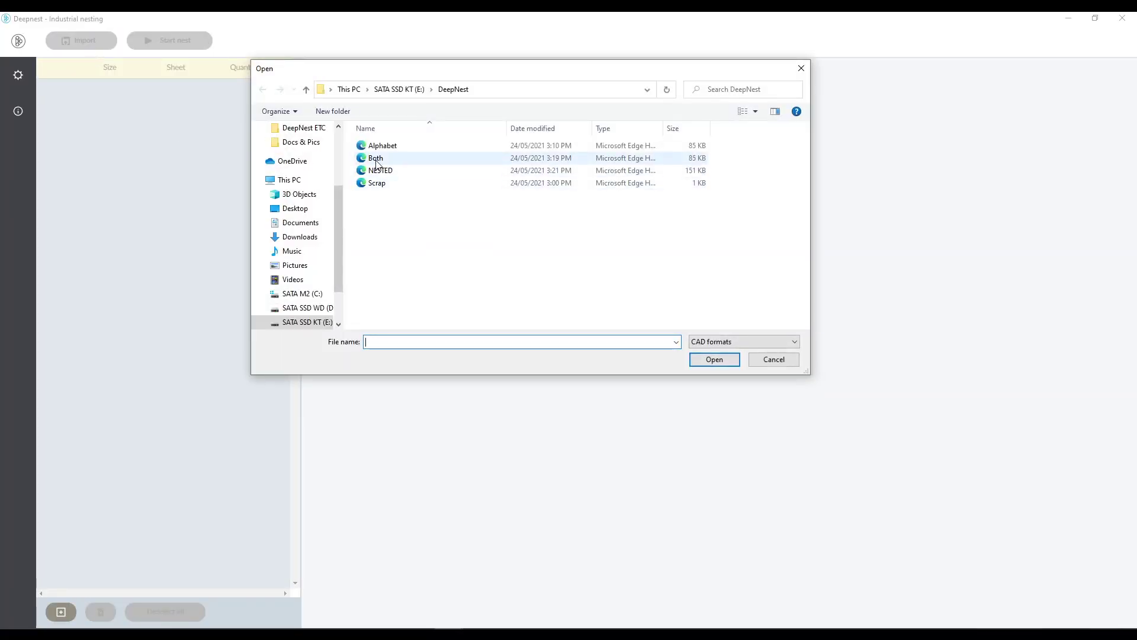
click(378, 159)
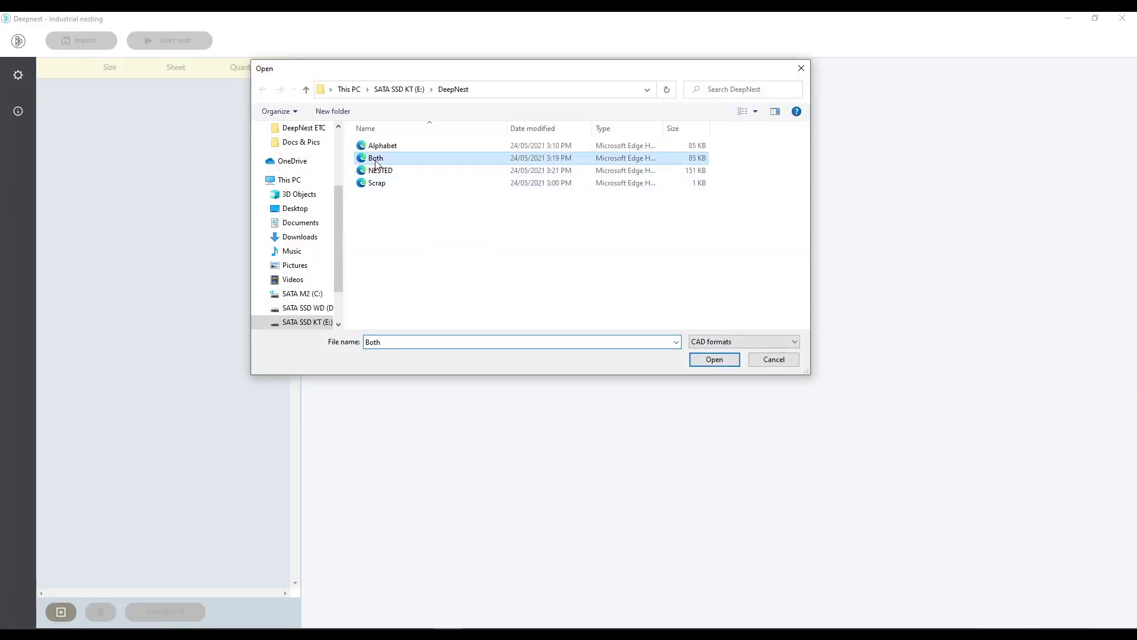
click(715, 359)
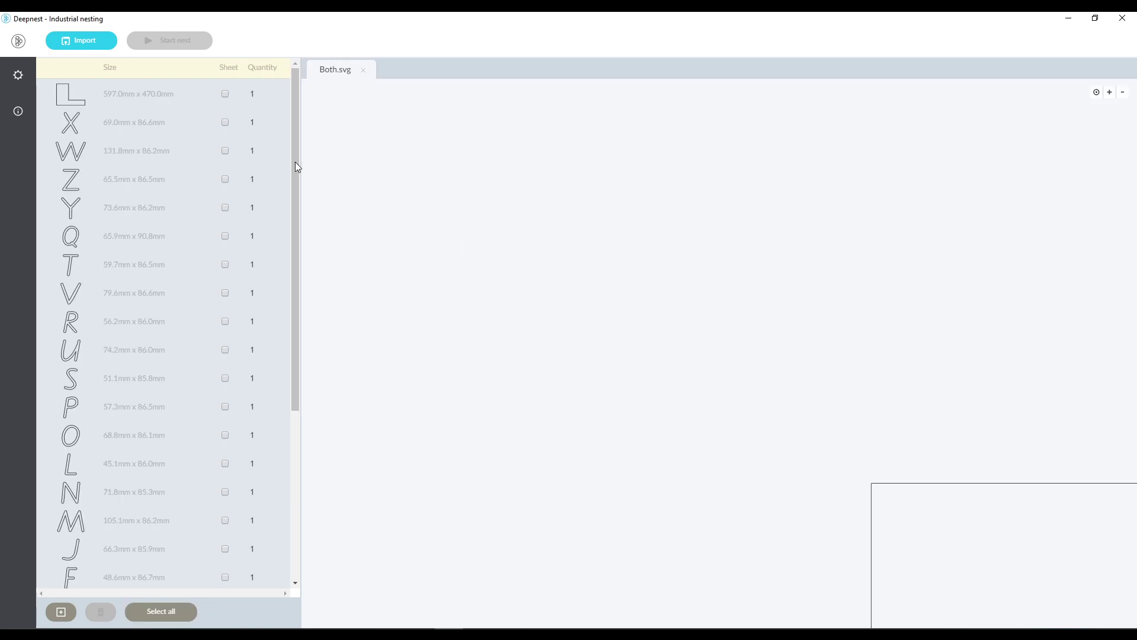
Mark the 597.0mm x 470.0mm outline as Sheet, run and stop a nest, then go back
click(226, 94)
click(176, 42)
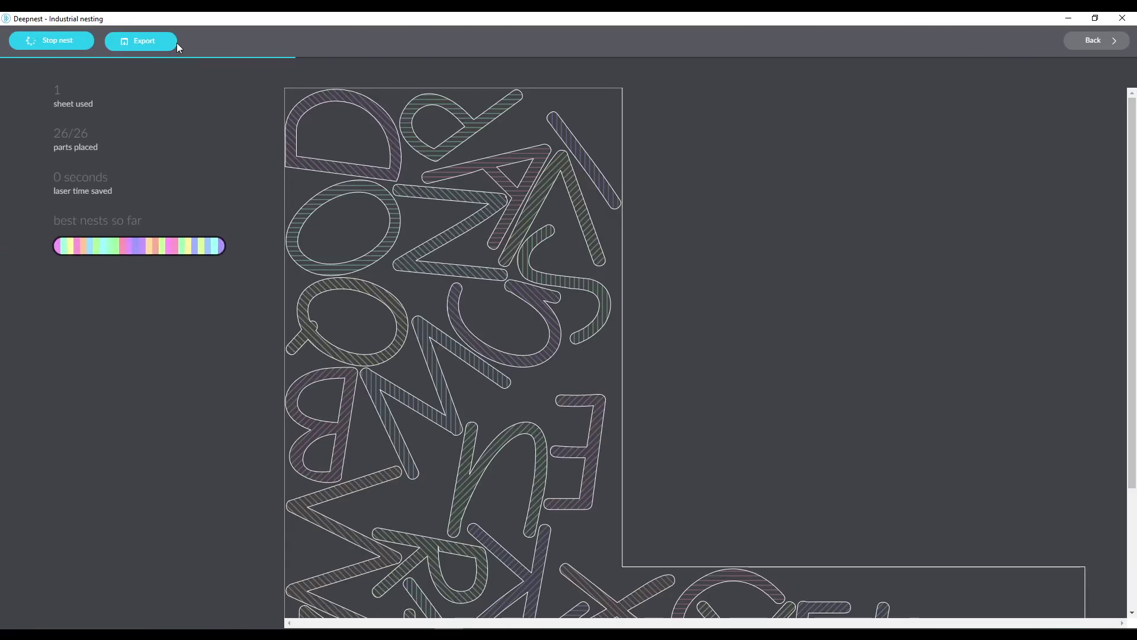
click(50, 38)
click(1090, 40)
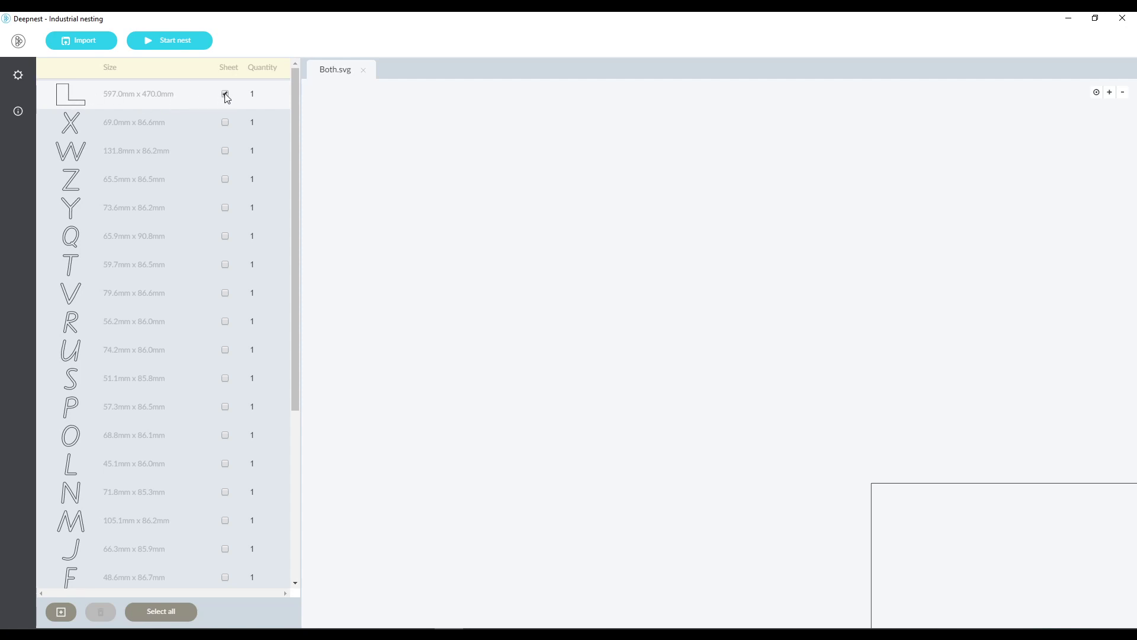
Delete the 597.0mm x 470.0mm part and add a 300 × 600 mm rectangle
click(133, 91)
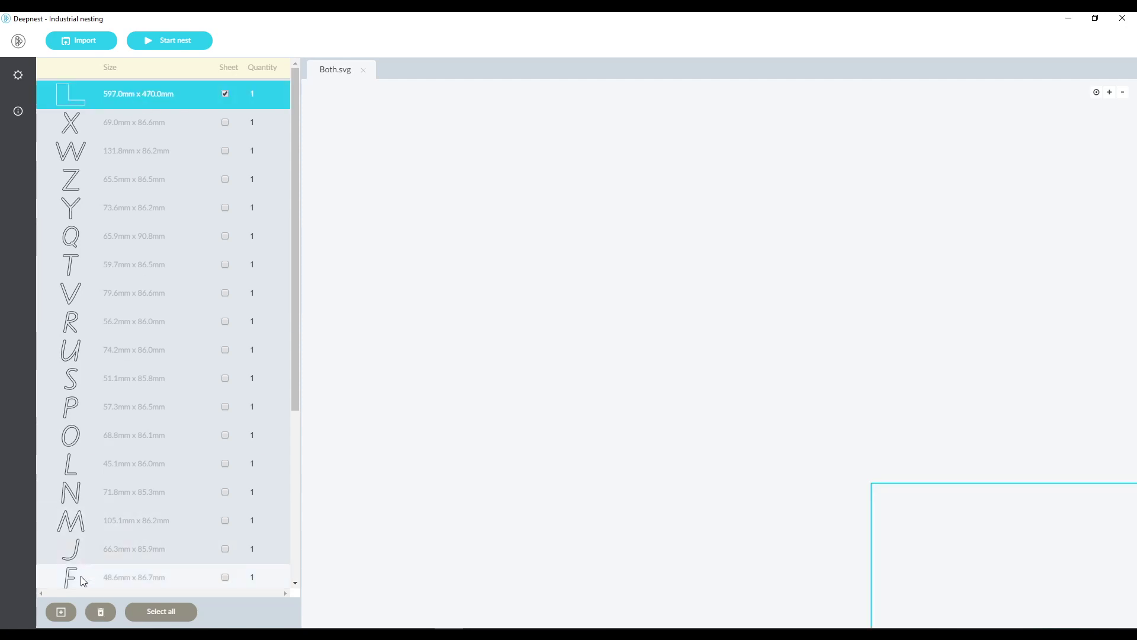
click(101, 613)
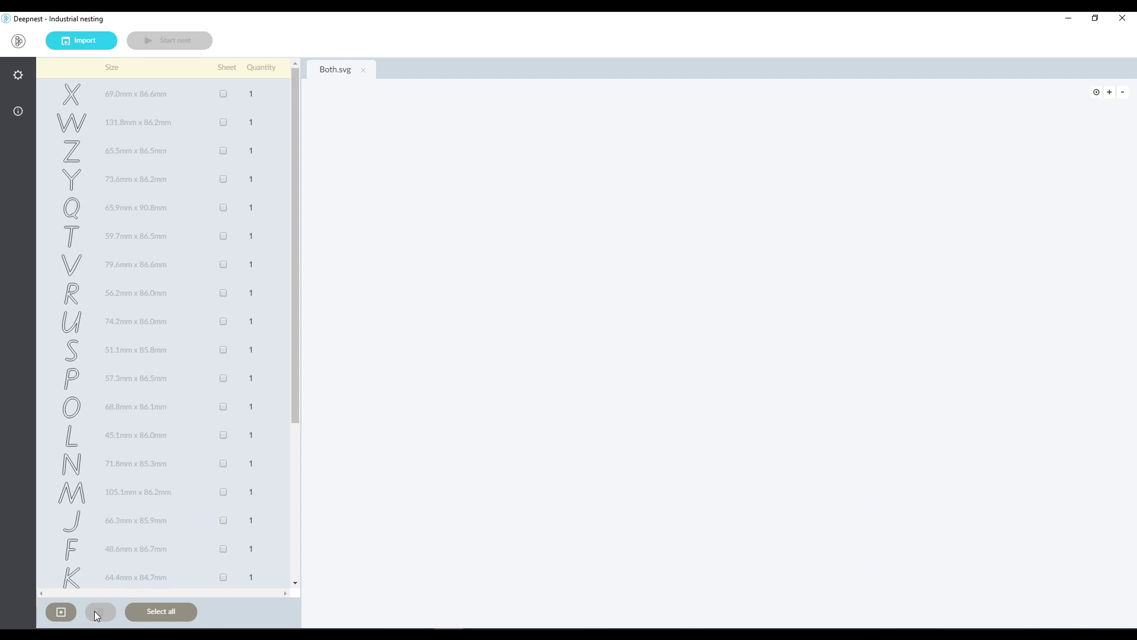
click(59, 613)
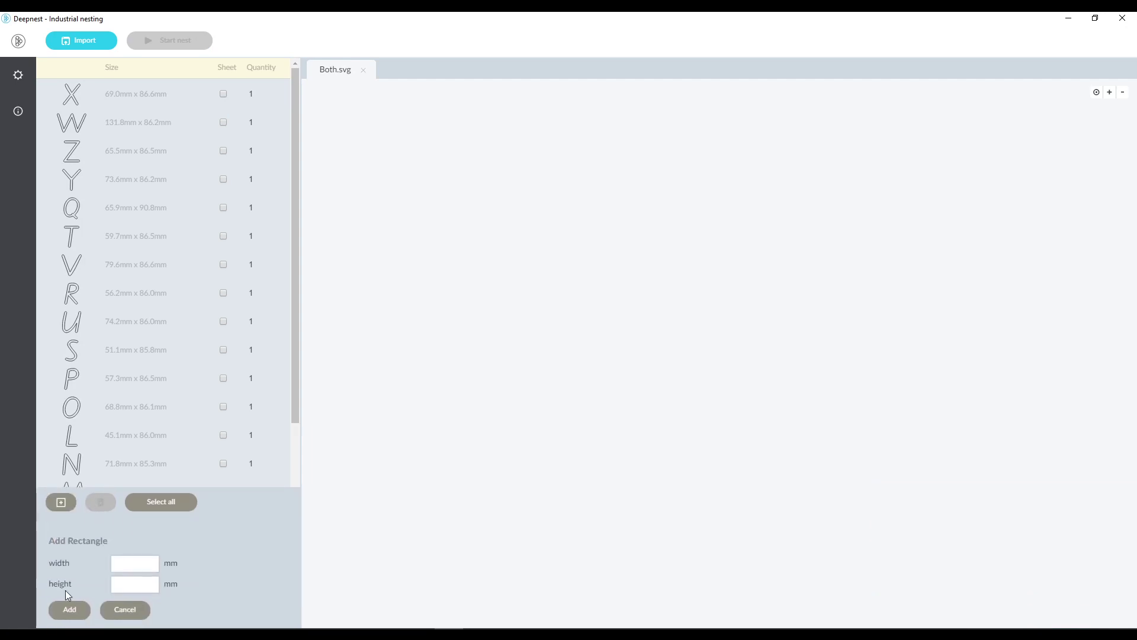
click(135, 565)
key(Tab)
text(6)
click(69, 610)
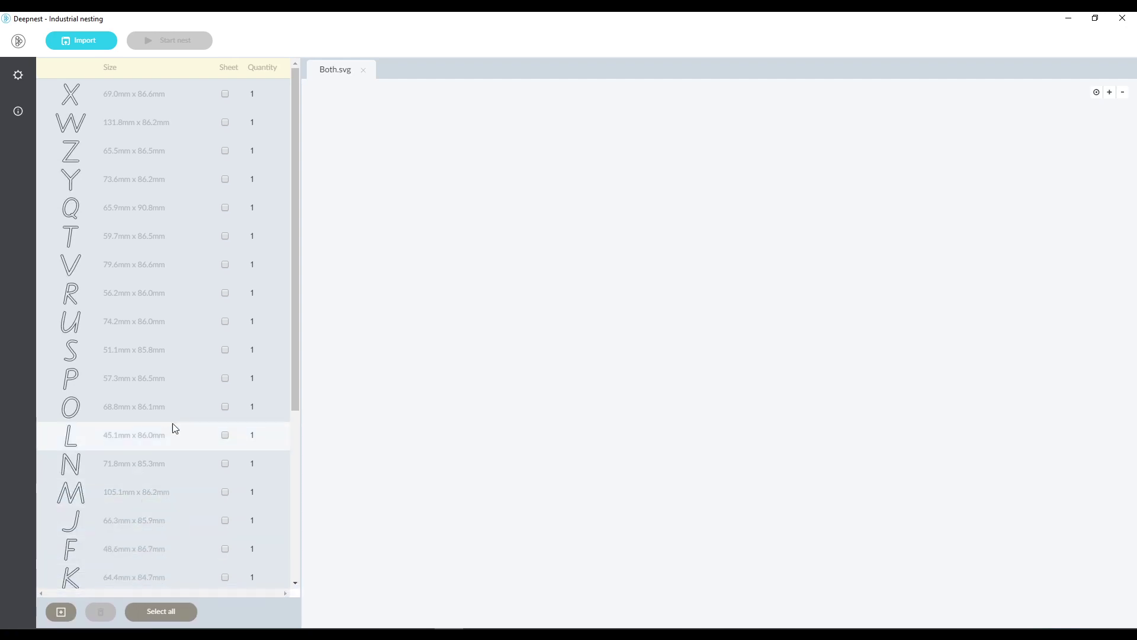
Mark the 300.0mm x 600.0mm rectangle as Sheet and start nesting onto it
scroll(178, 433, down, 5)
scroll(184, 486, down, 1)
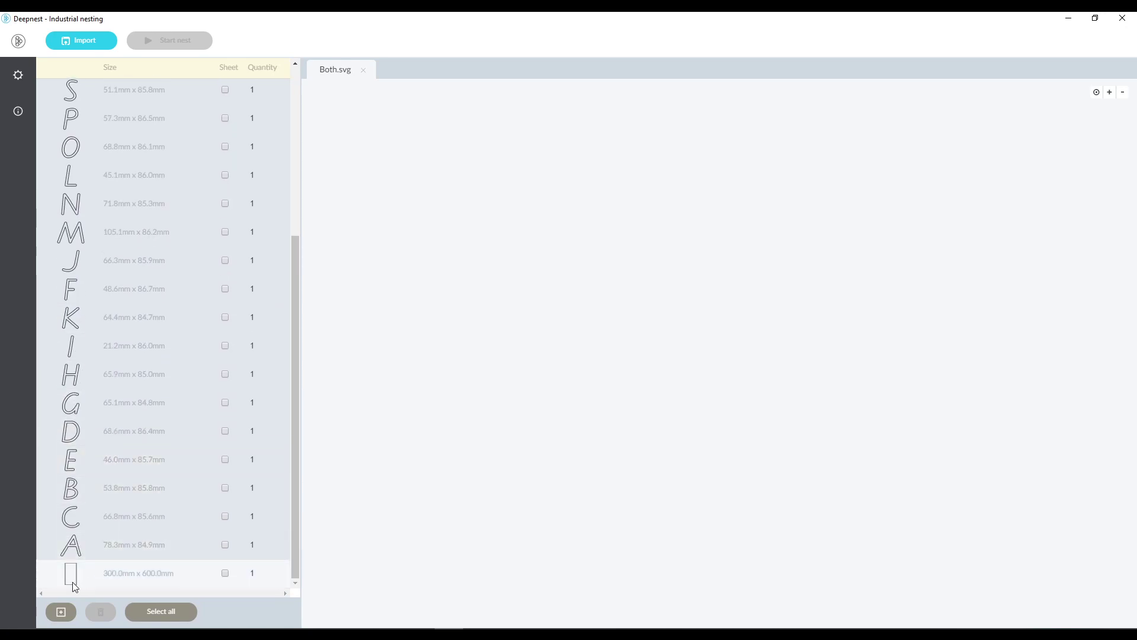
click(225, 574)
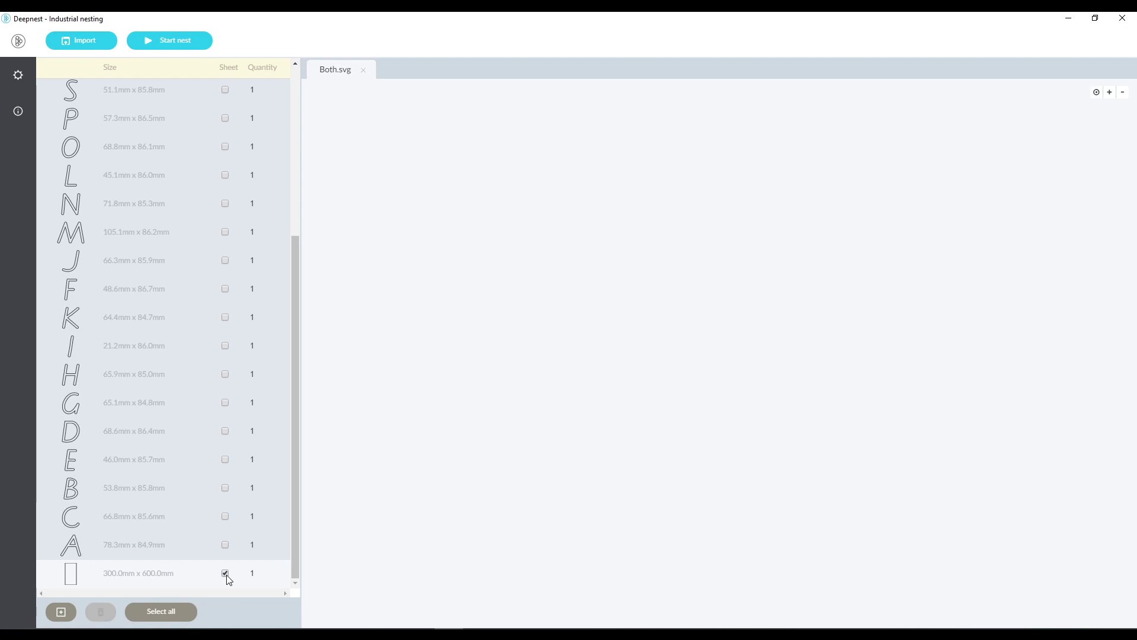
click(166, 44)
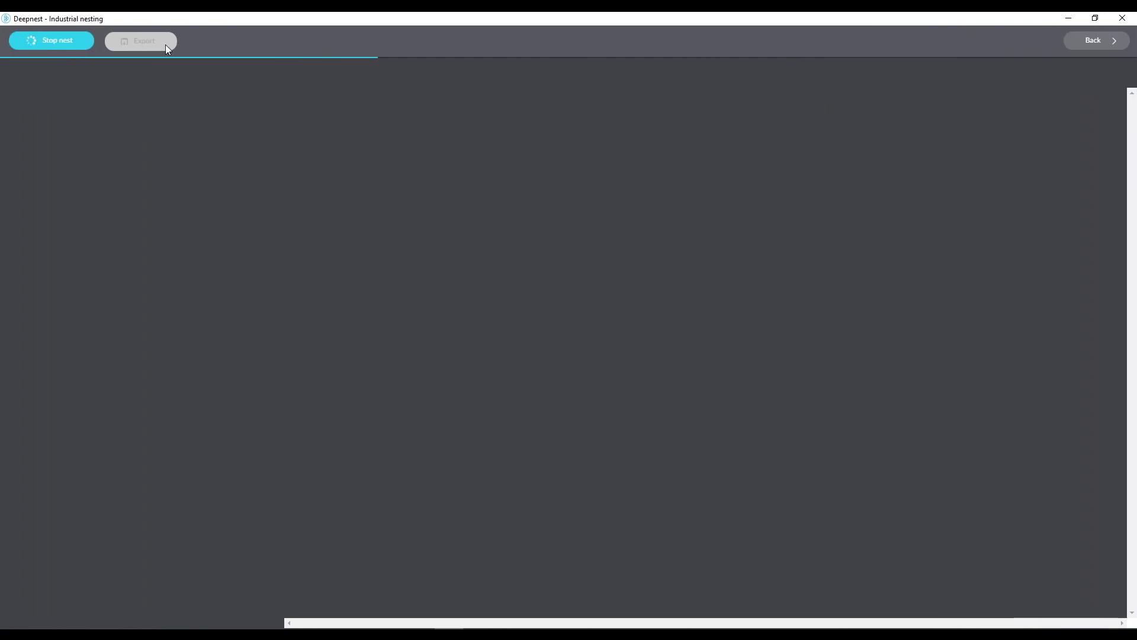
scroll(787, 354, down, 5)
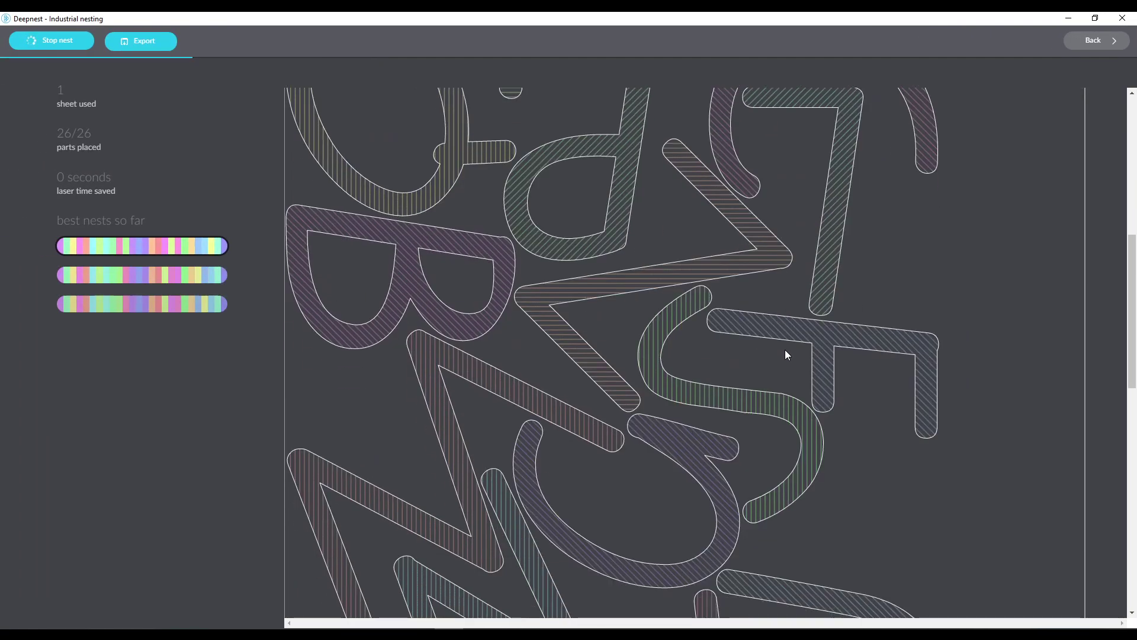
click(48, 38)
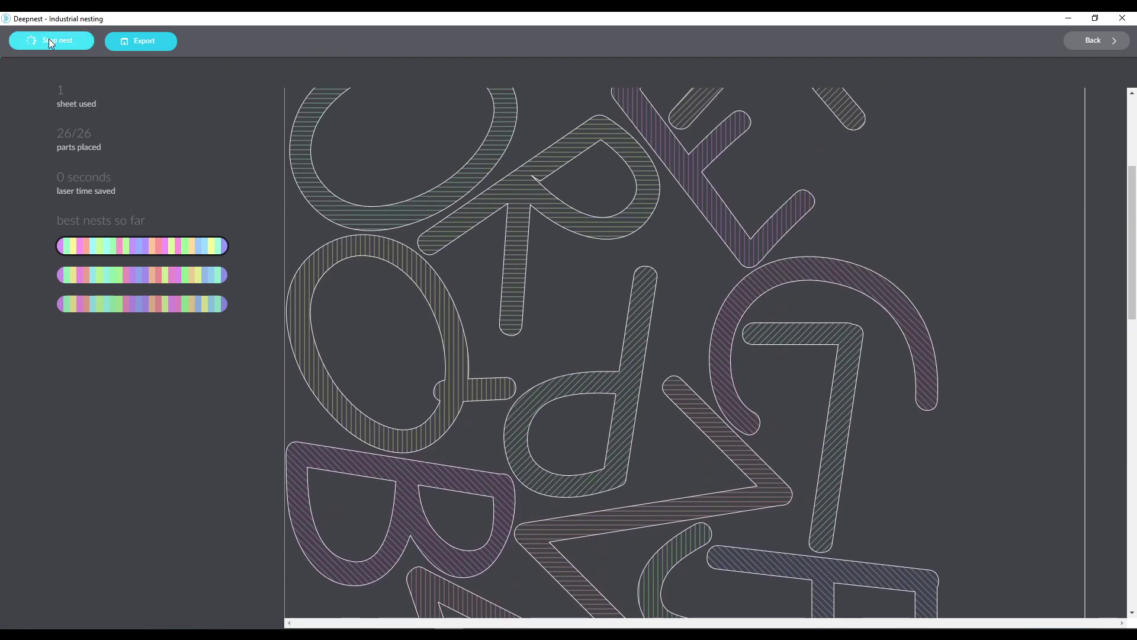
click(1090, 40)
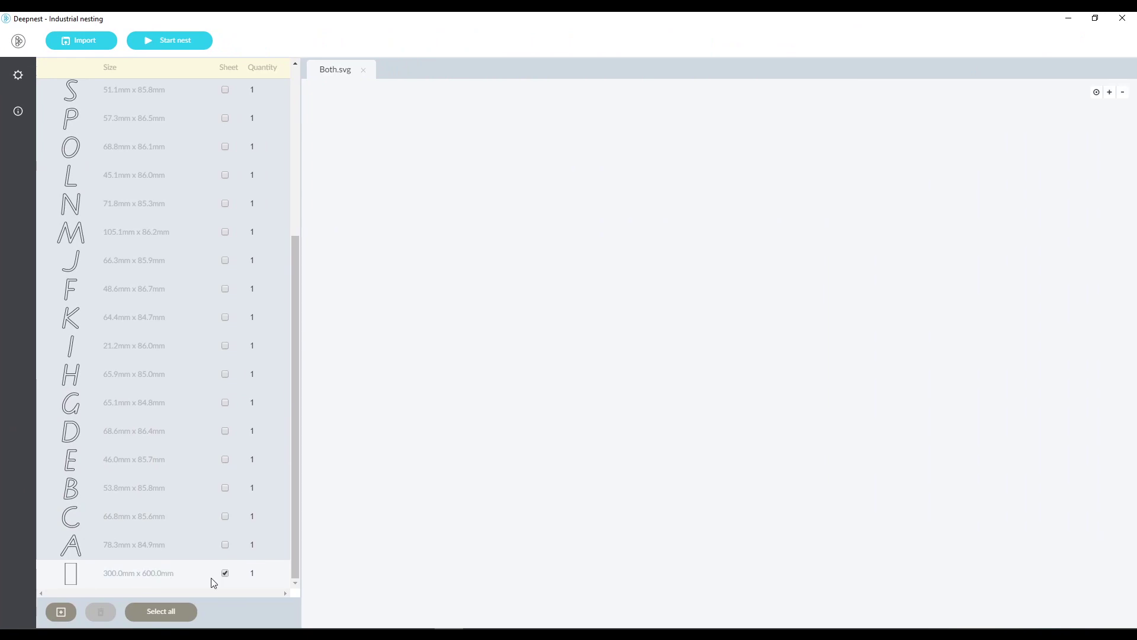
Delete the 300 × 600 mm sheet and add a 250 × 250 mm rectangle part
click(164, 579)
click(101, 611)
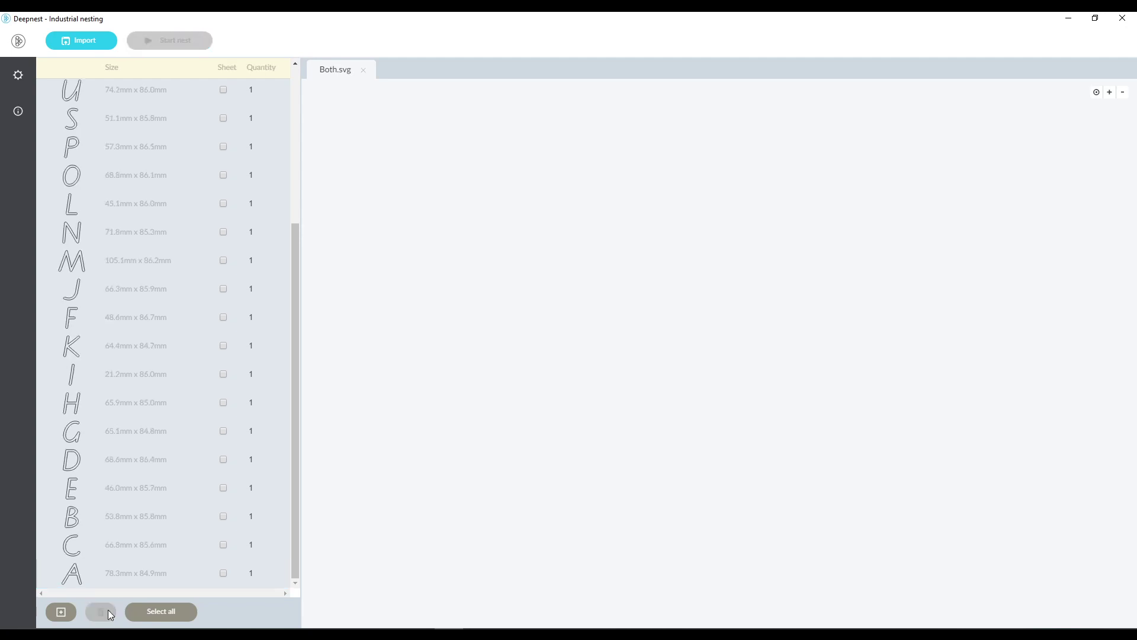
click(61, 610)
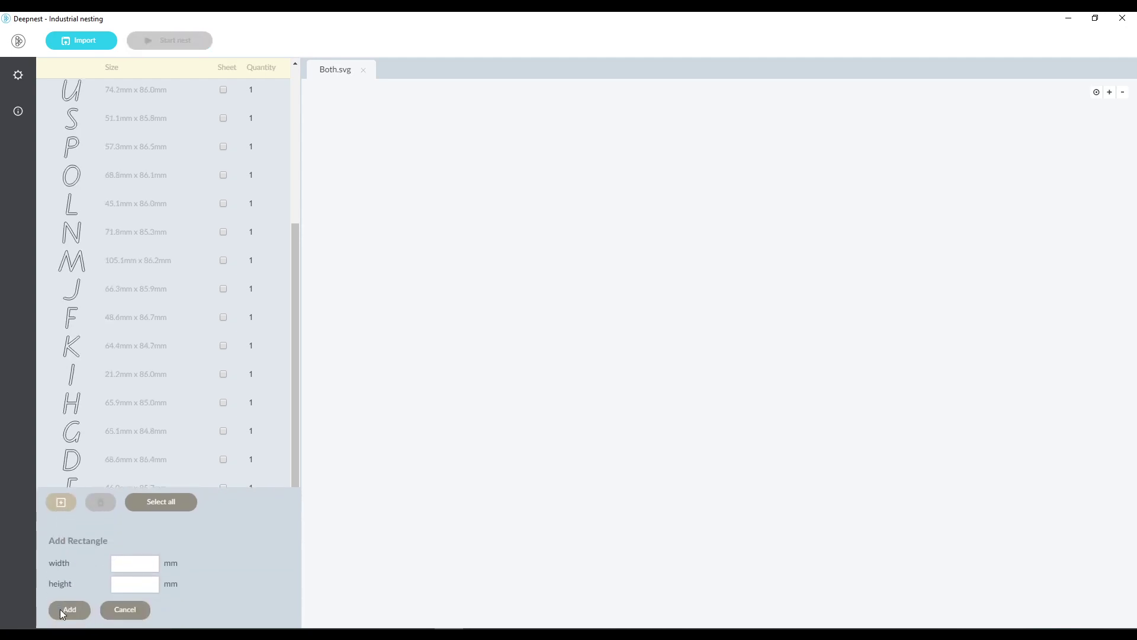
click(142, 563)
text(25)
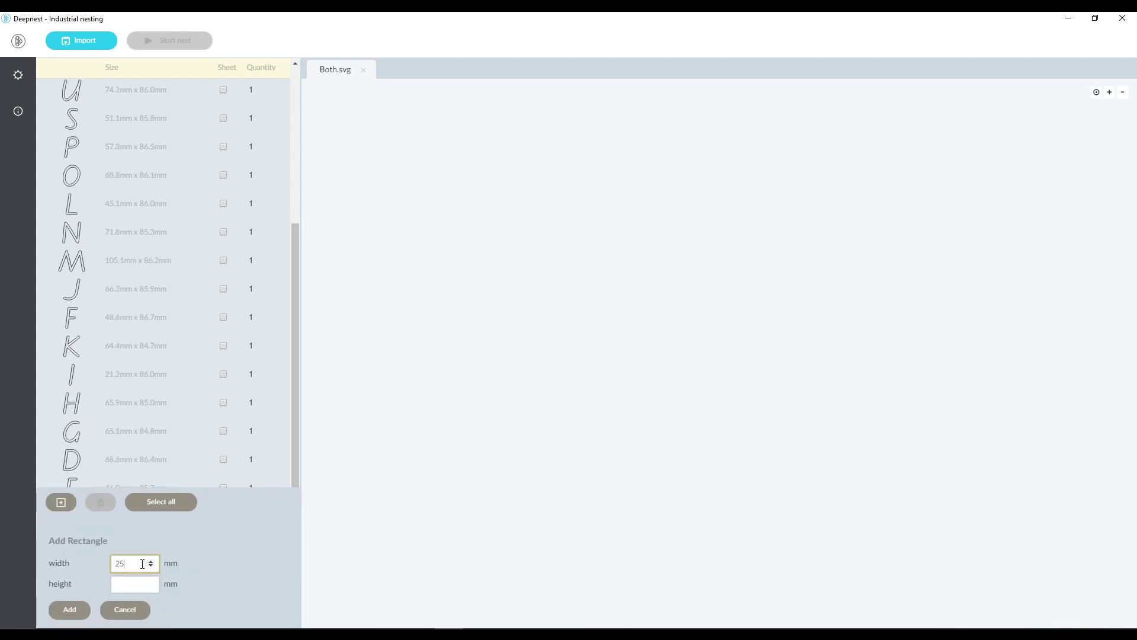
key(Tab)
double_click(142, 563)
key(Tab)
click(63, 617)
scroll(185, 493, down, 1)
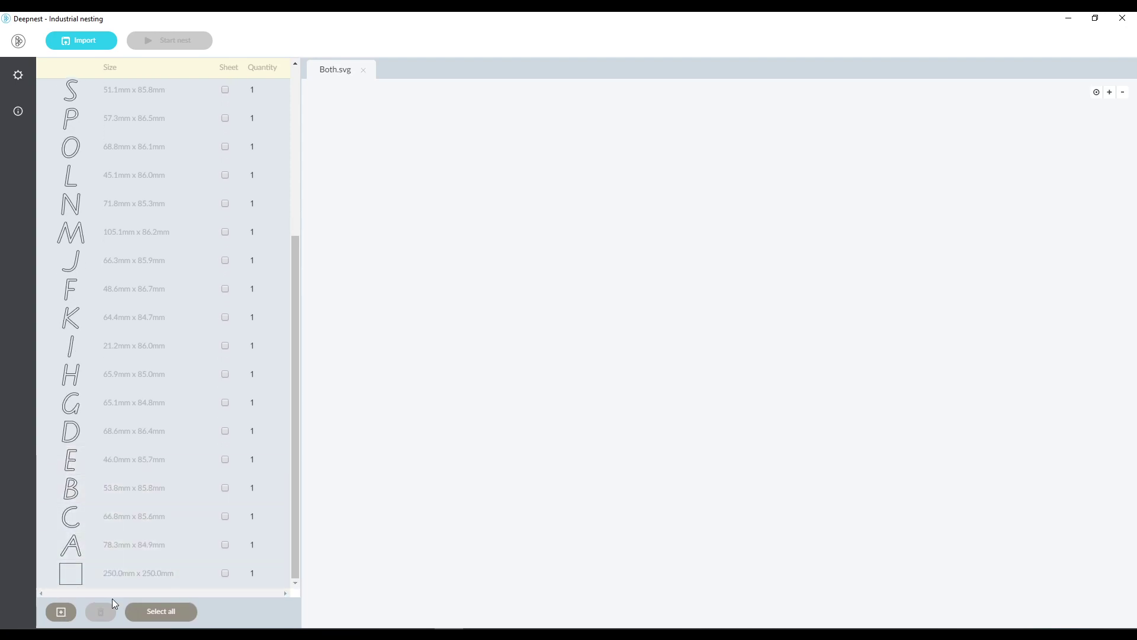
Mark the 250 × 250 mm square as the sheet and nest, fitting only 10/26 letters
click(225, 575)
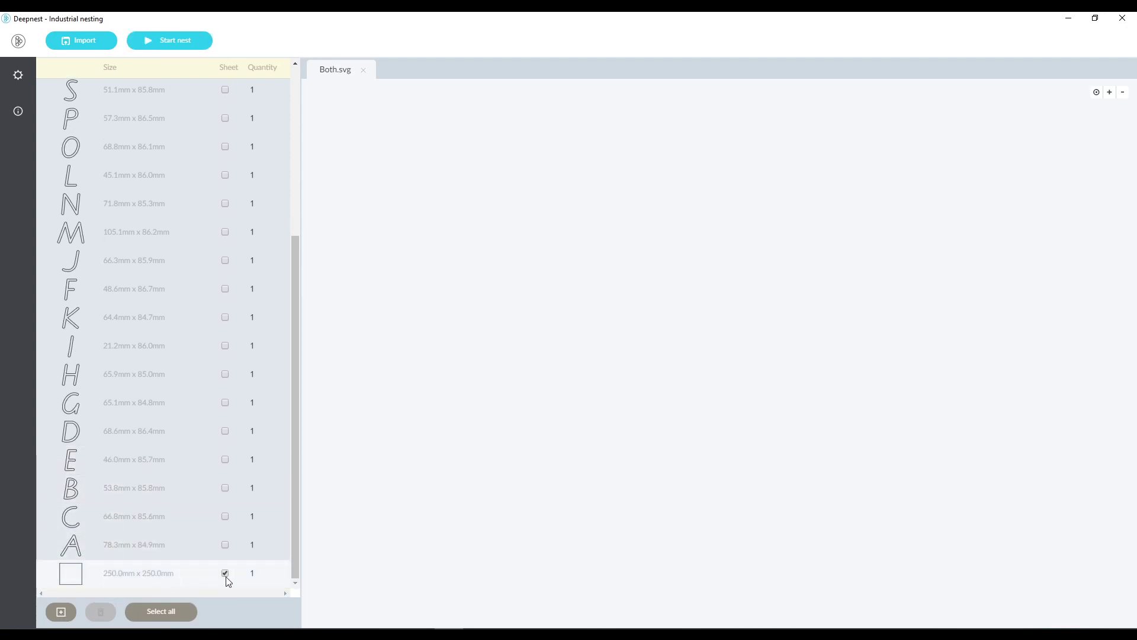
click(174, 43)
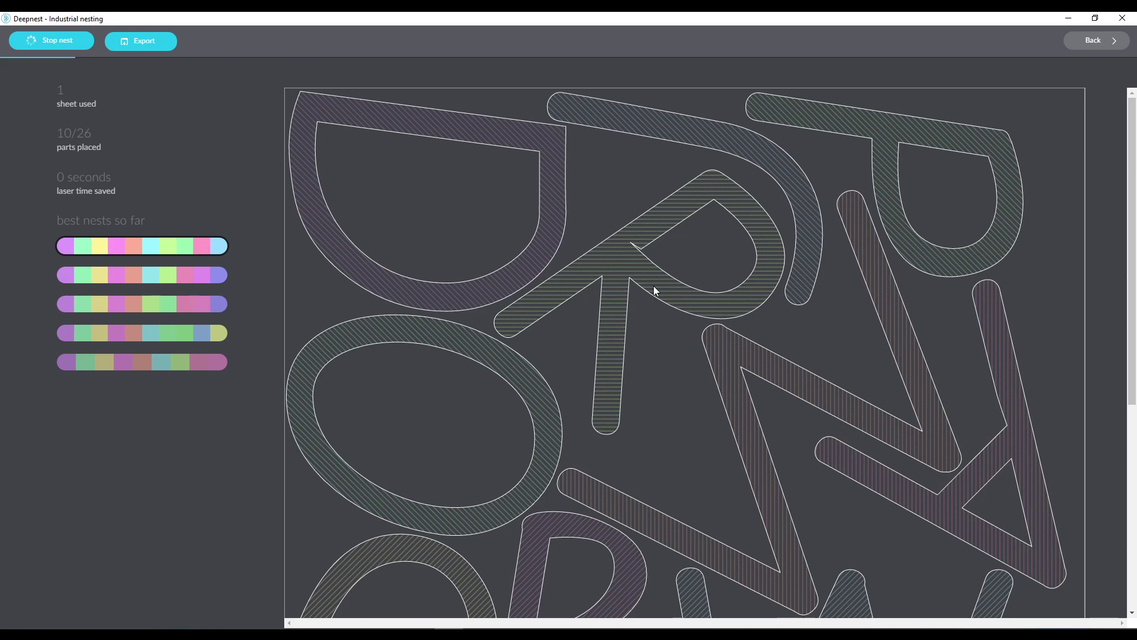
scroll(655, 291, down, 3)
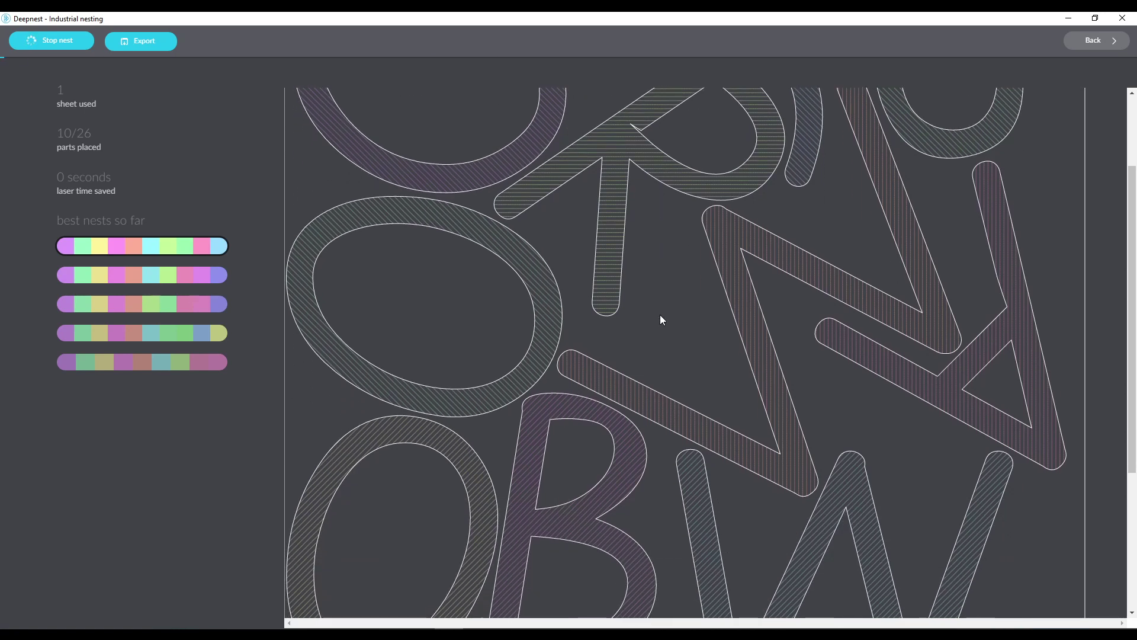
click(1094, 40)
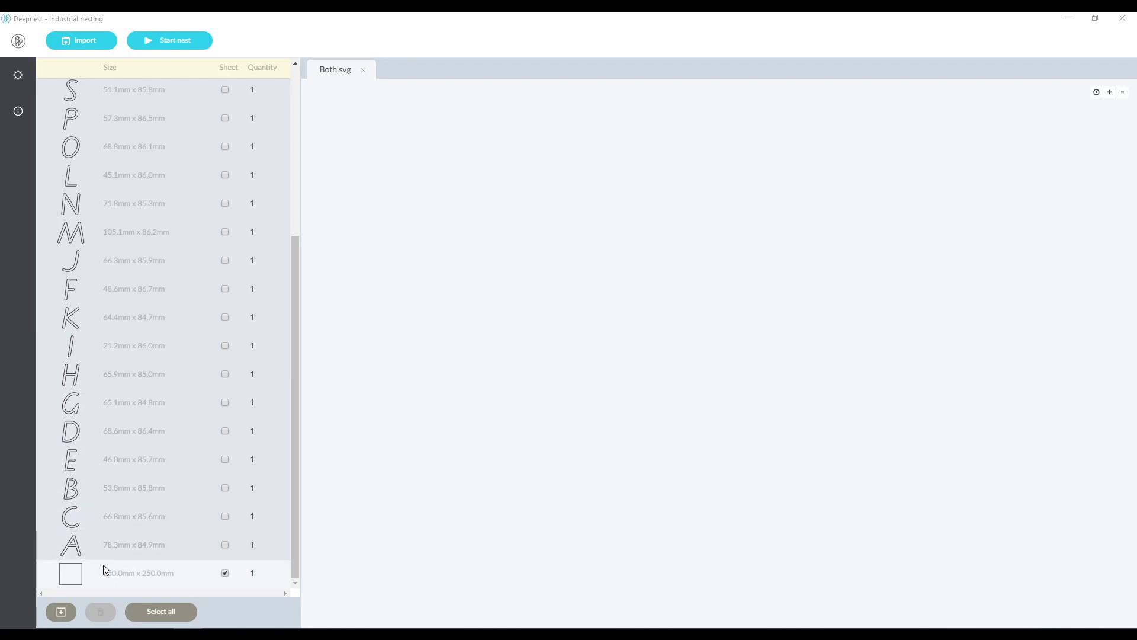
Give the 250 × 250 mm sheet quantity 3 and nest all 26 letters across 3 sheets
click(72, 576)
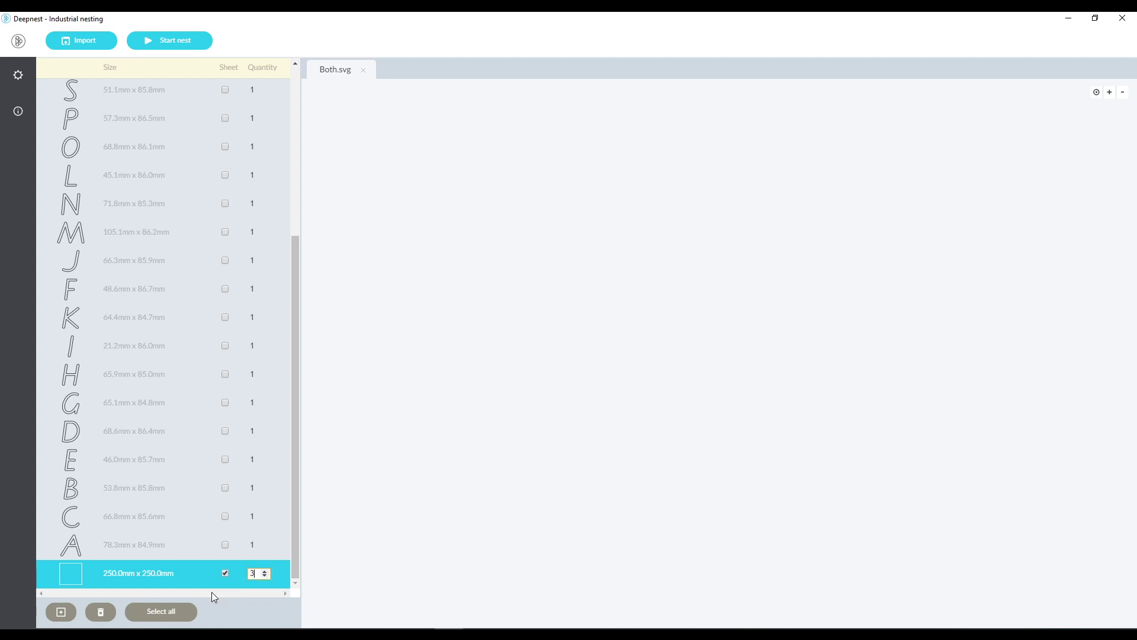
click(183, 40)
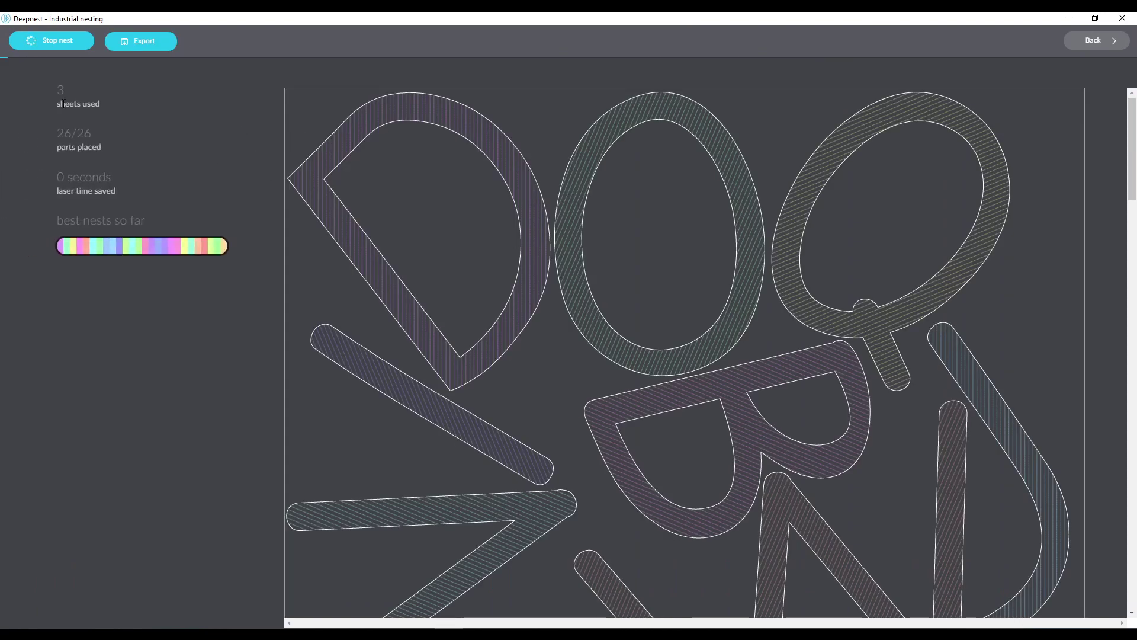
scroll(584, 231, down, 5)
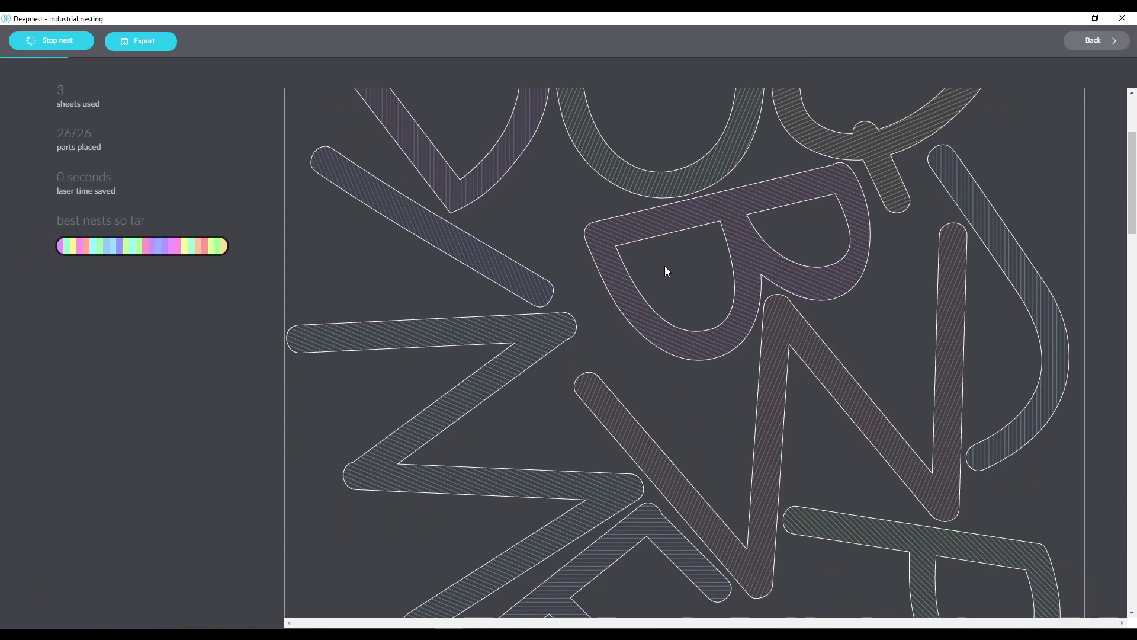
scroll(666, 267, down, 8)
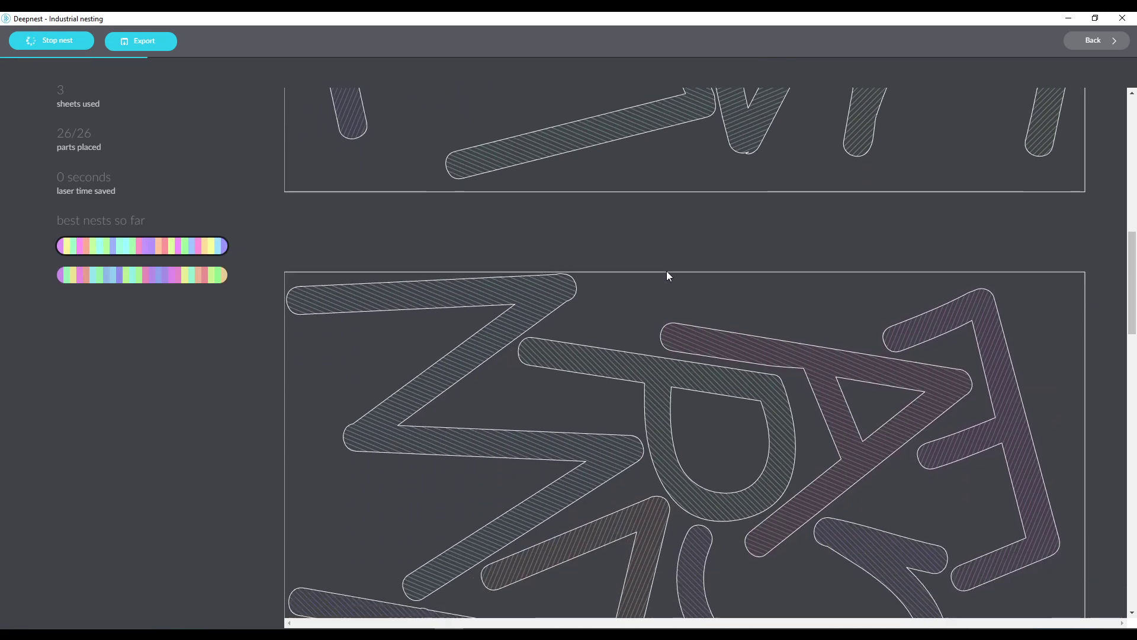
scroll(667, 340, down, 12)
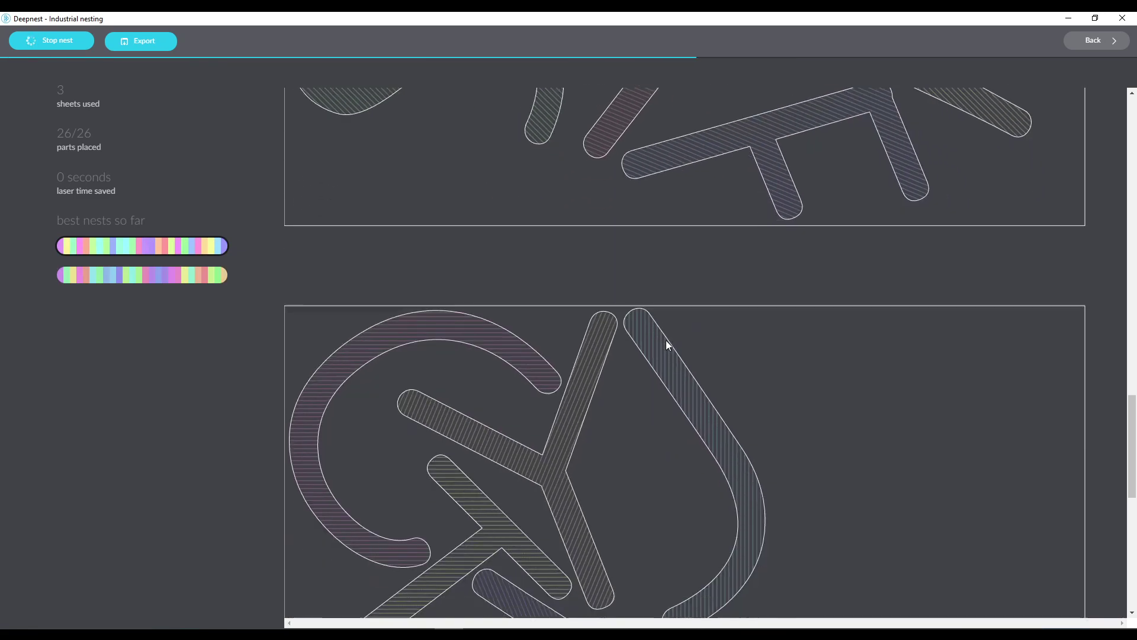
scroll(667, 343, down, 2)
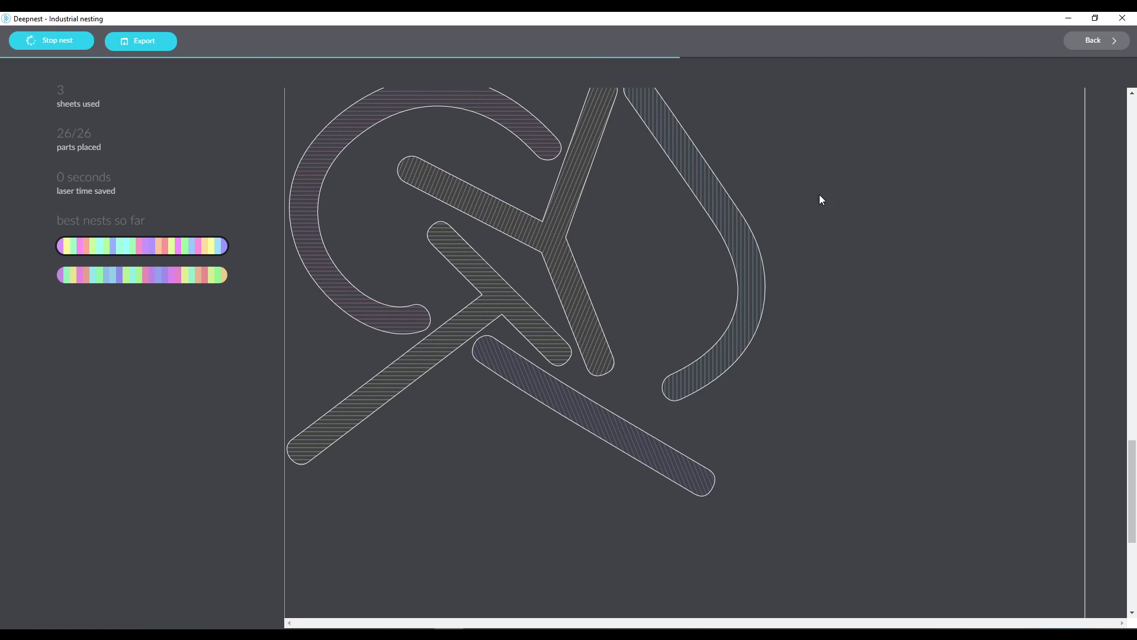
click(1097, 40)
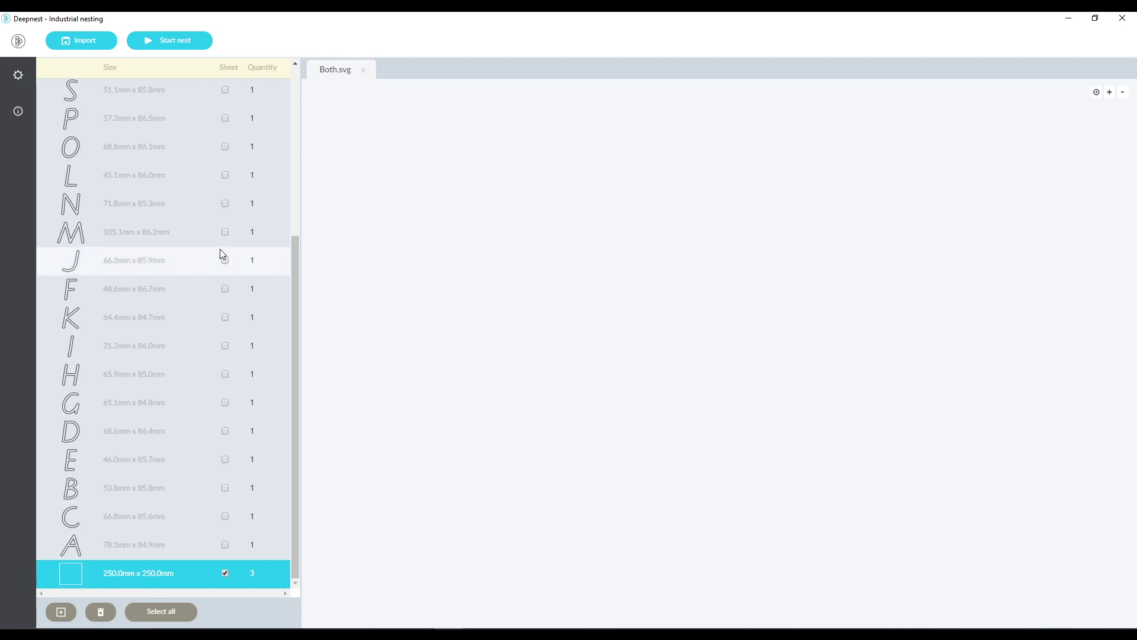
Set every letter's quantity to 2 and the 250 mm sheet's to 10, then nest the 52 parts
drag(294, 327, 309, 124)
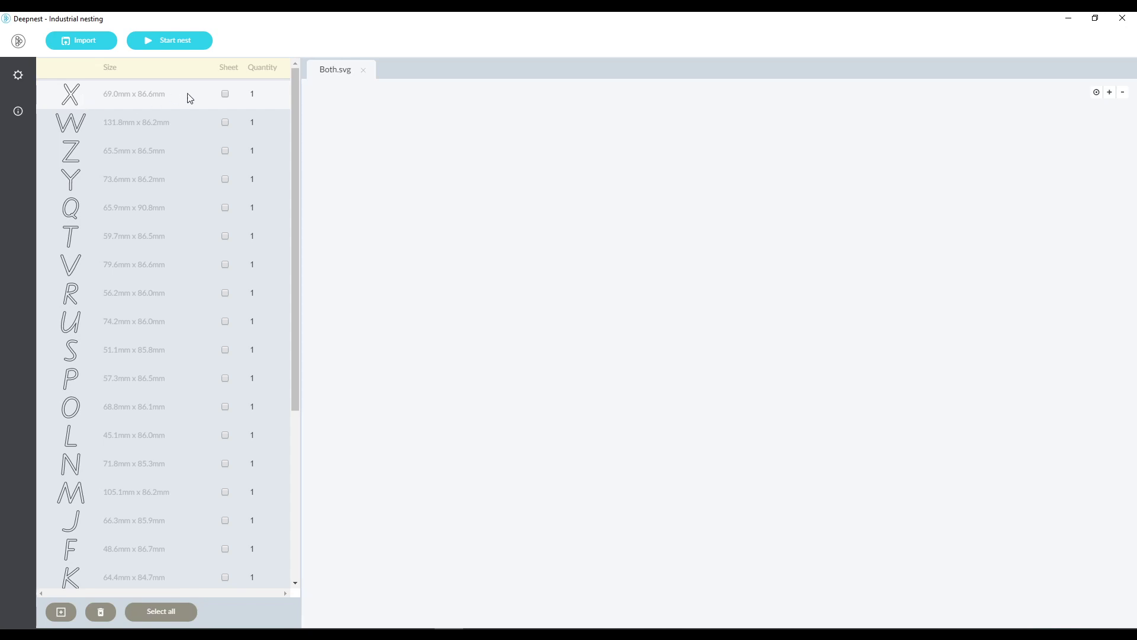
click(264, 92)
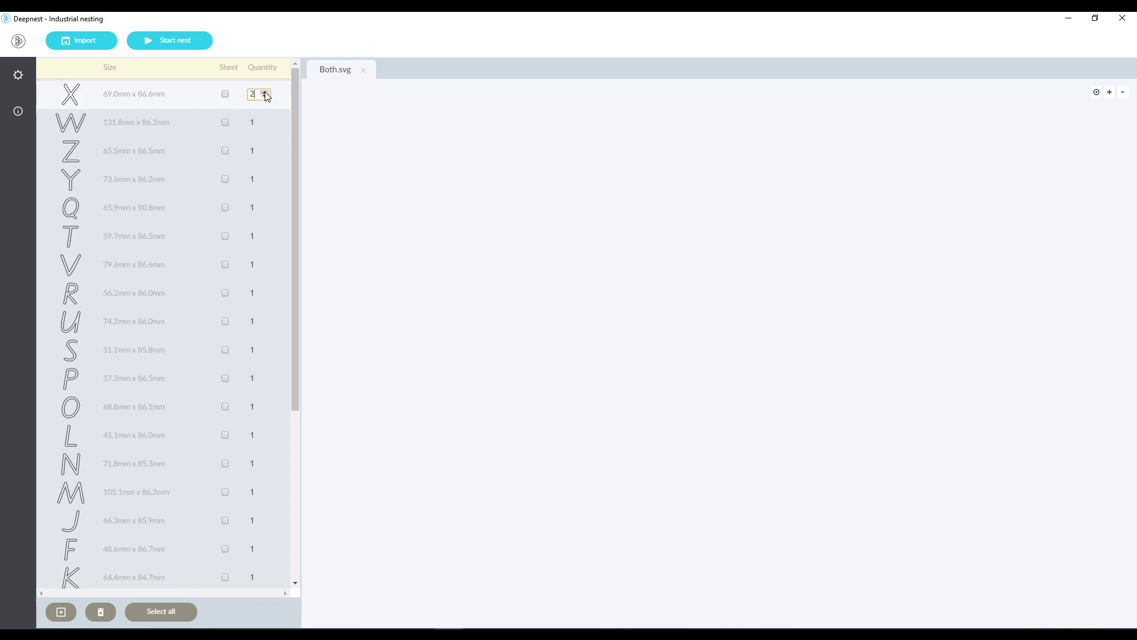
click(257, 123)
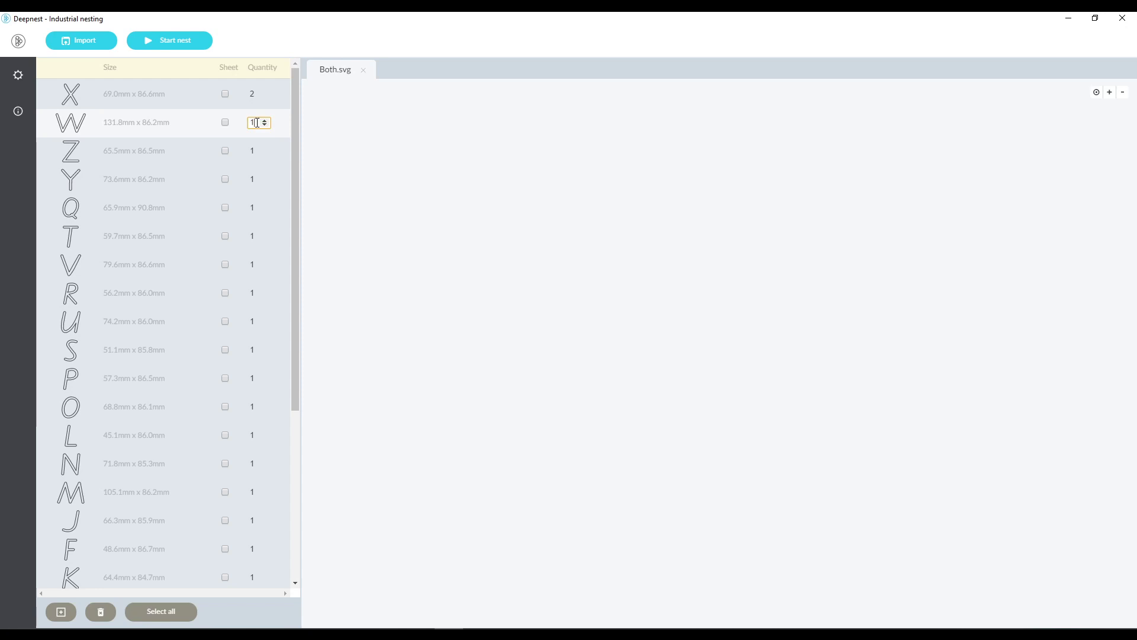
text(2)
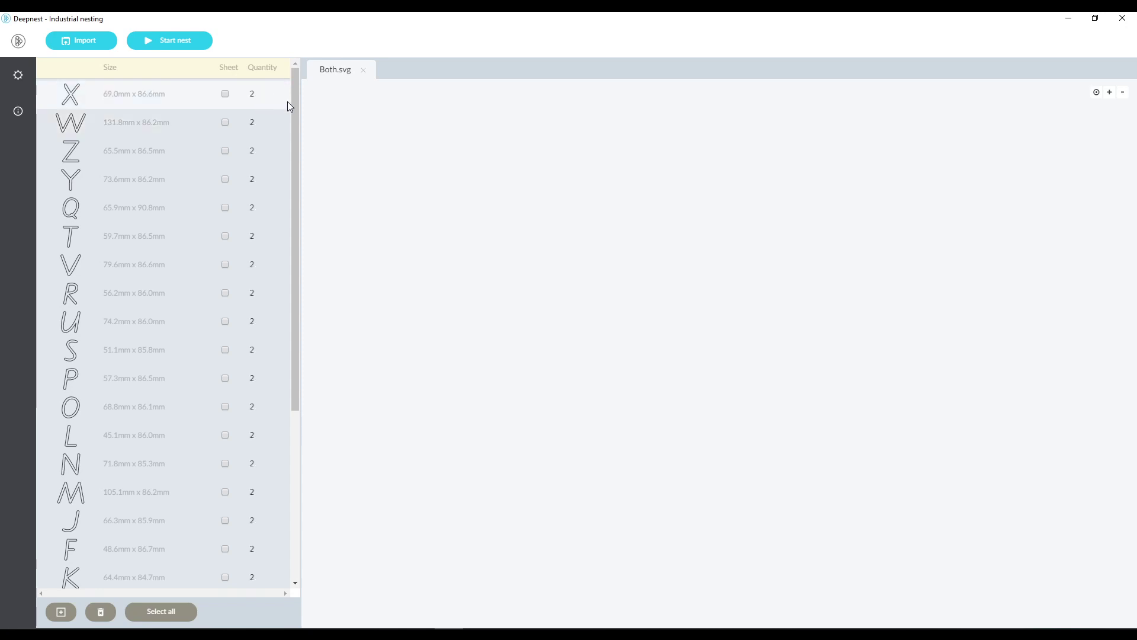
drag(293, 119, 303, 321)
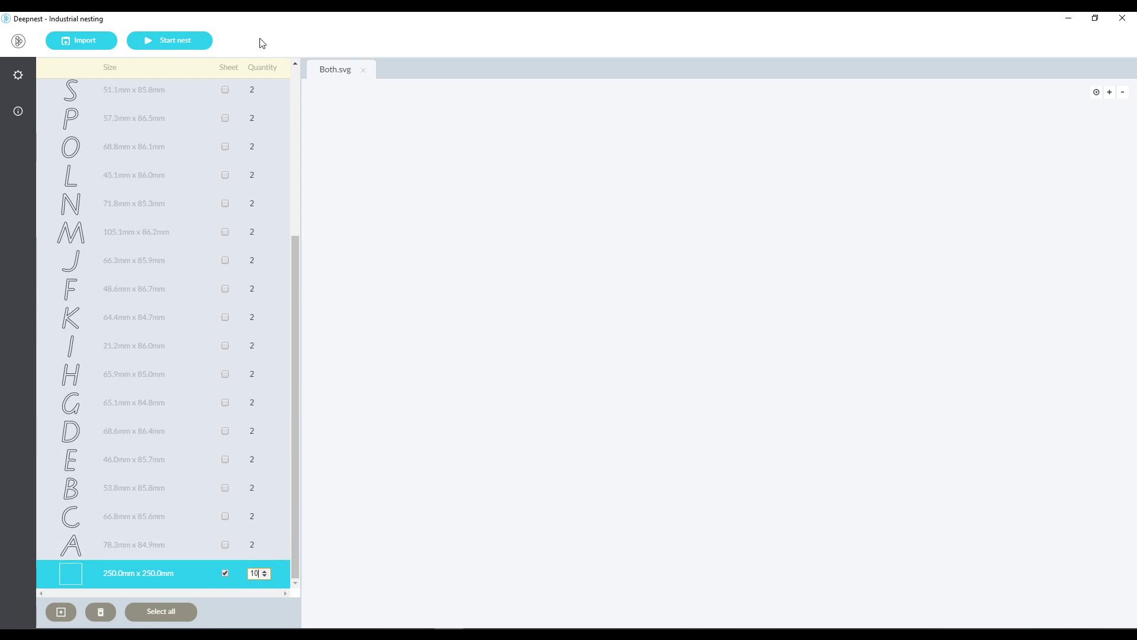
click(171, 39)
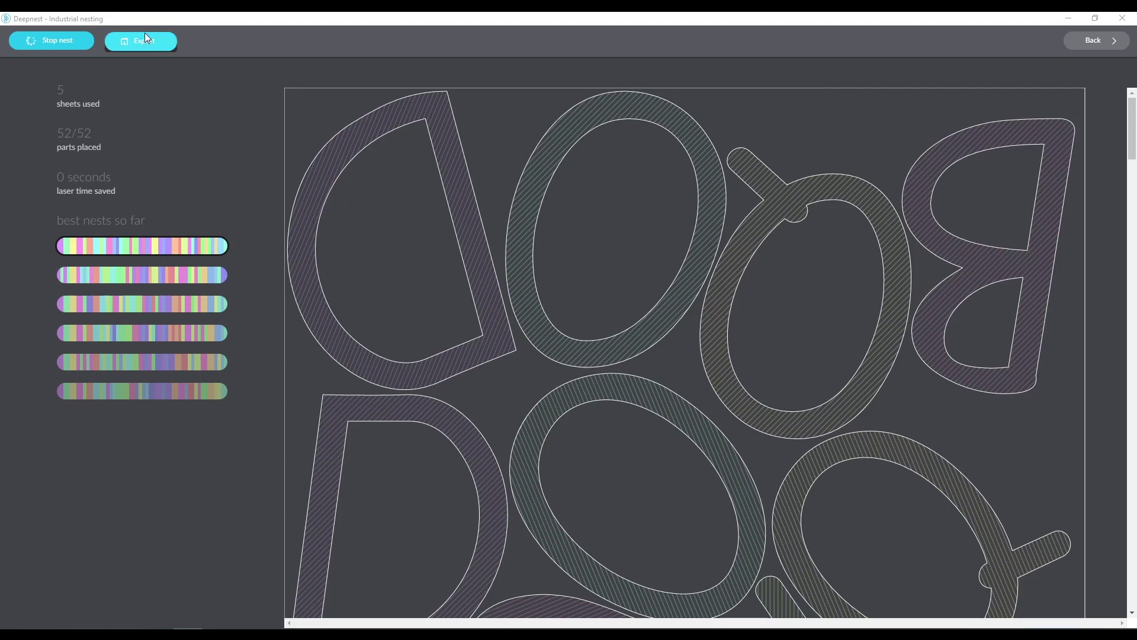
Export the nest as an SVG file named file.SVG
mouse_move(145, 33)
click(144, 68)
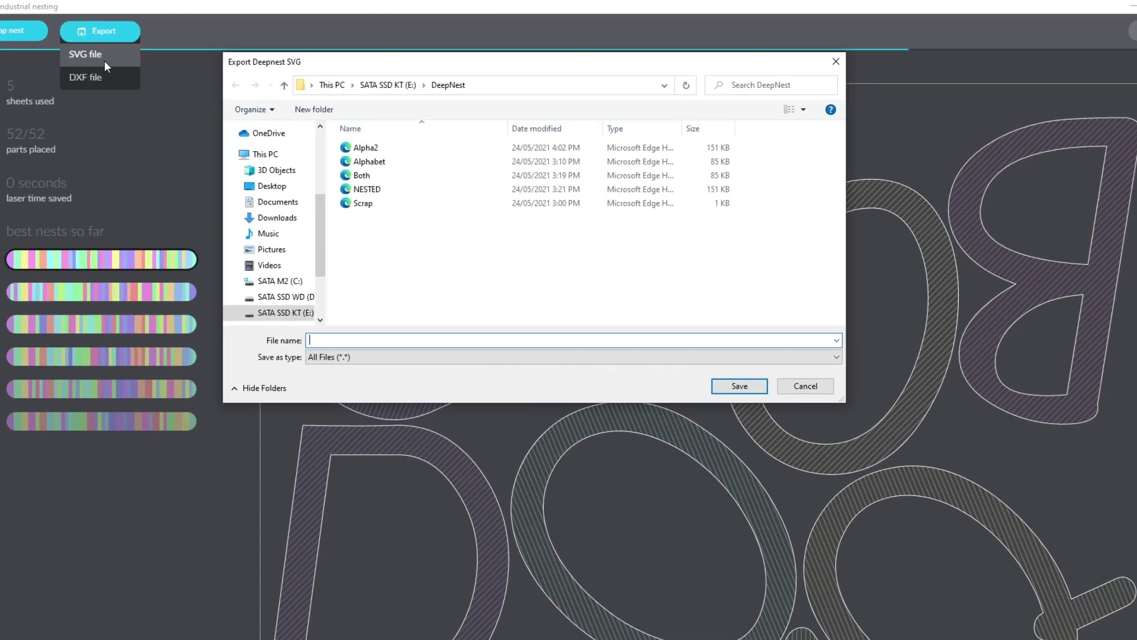
text(file.SVG)
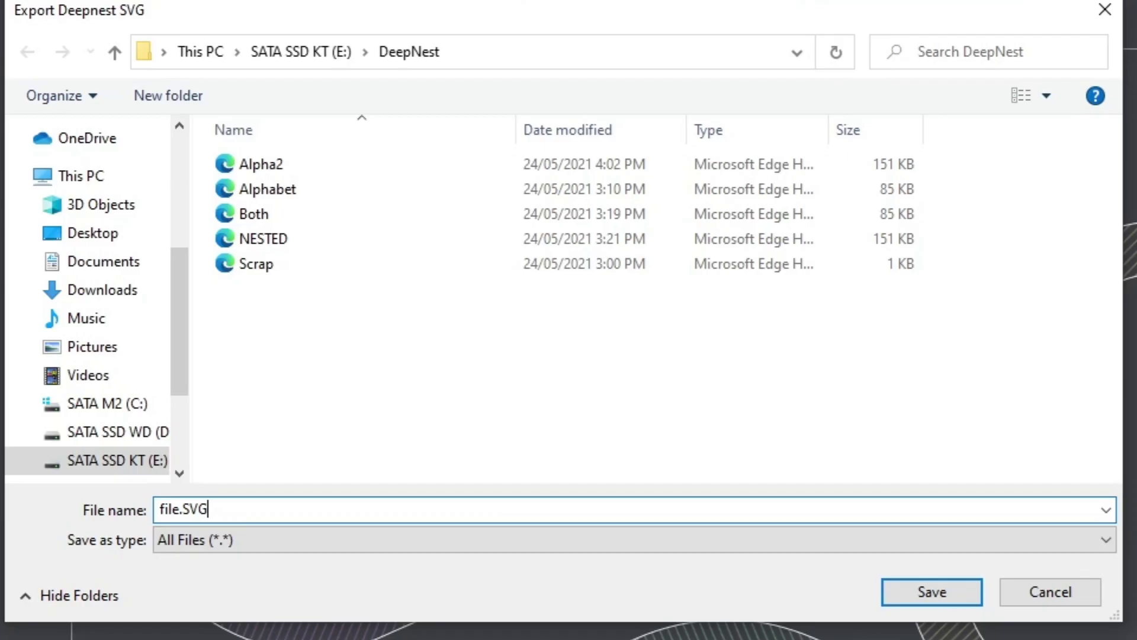
key(Return)
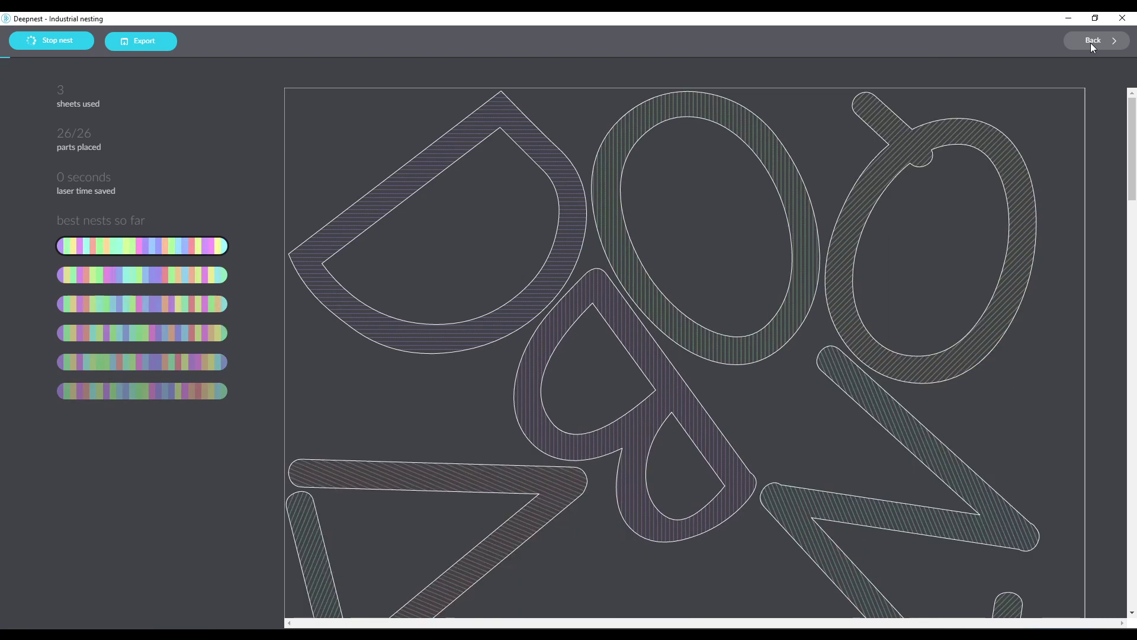
Return from the nest results to the parts and sheets list
click(1093, 43)
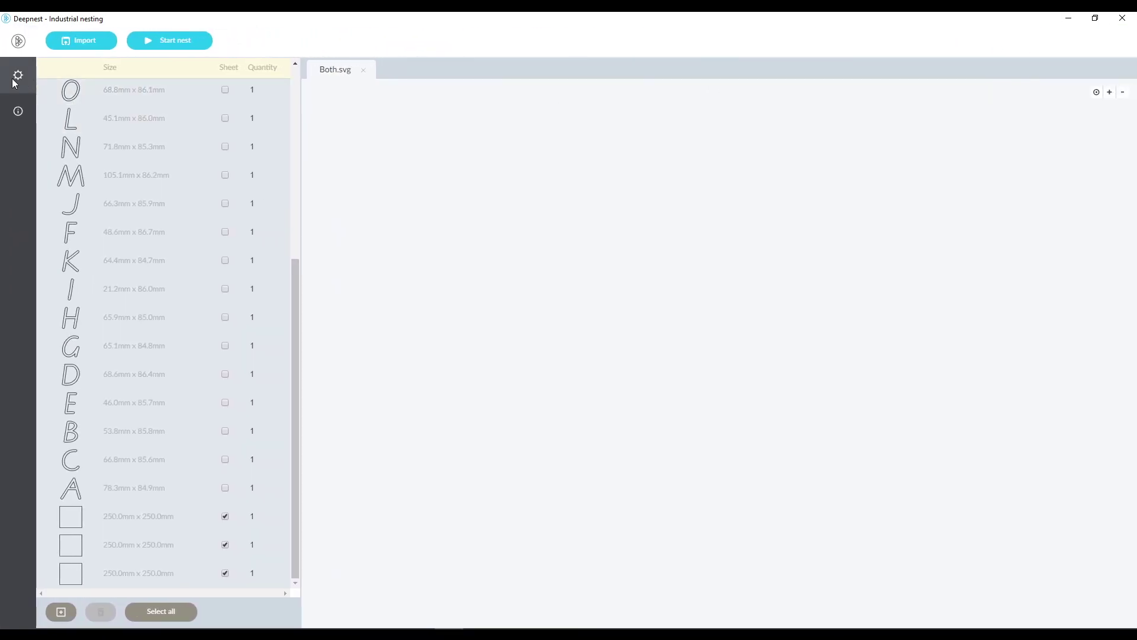
Set the space between parts to 5 mm and start a new nest of the letters
click(16, 81)
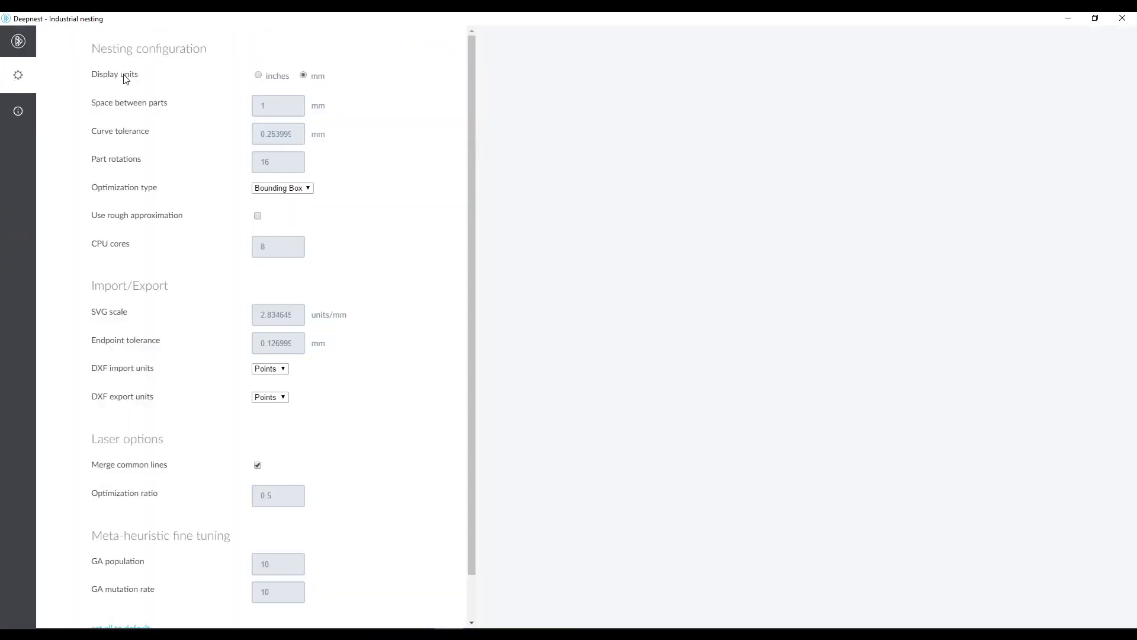
click(282, 108)
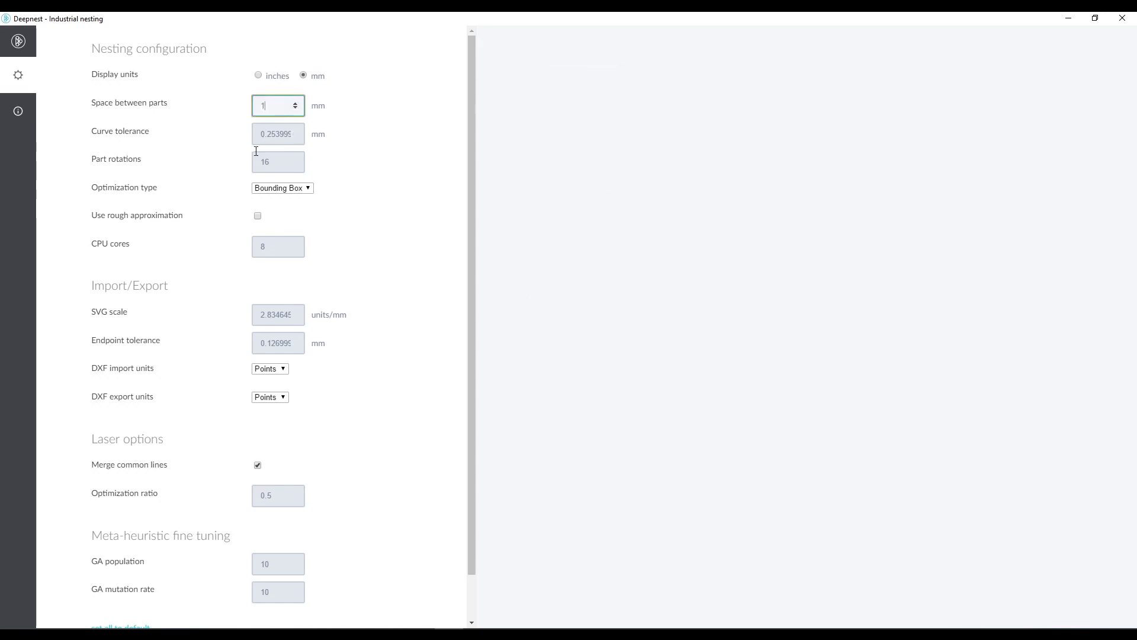
mouse_move(282, 126)
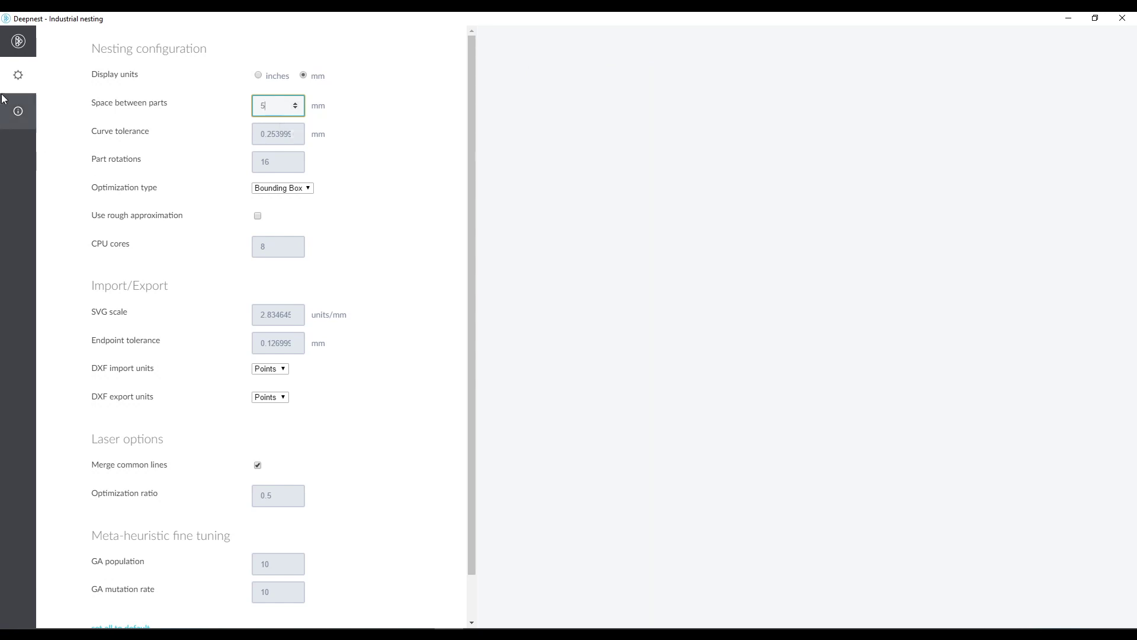
click(19, 41)
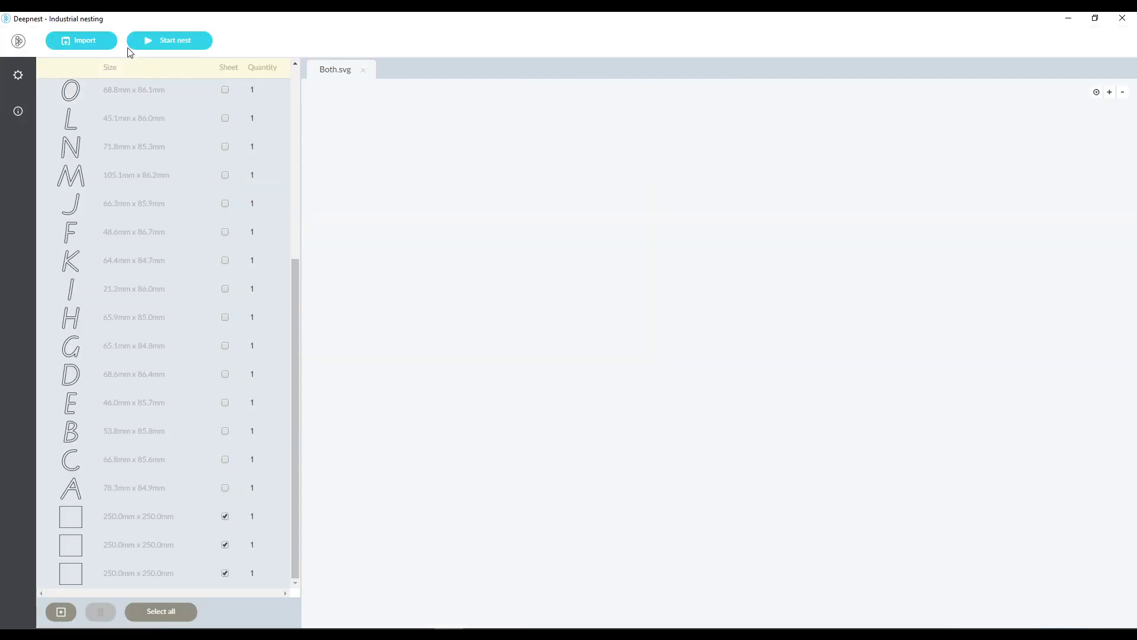
click(173, 44)
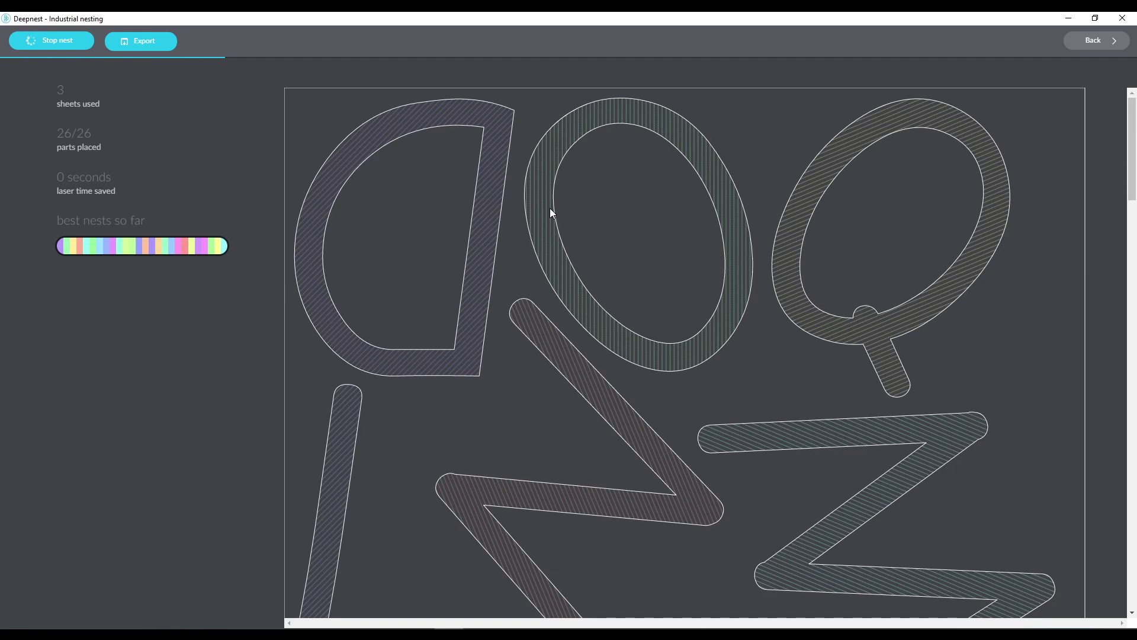
Scroll through the three nested 250 mm sheets to review each layout
scroll(551, 236, down, 6)
scroll(542, 273, down, 10)
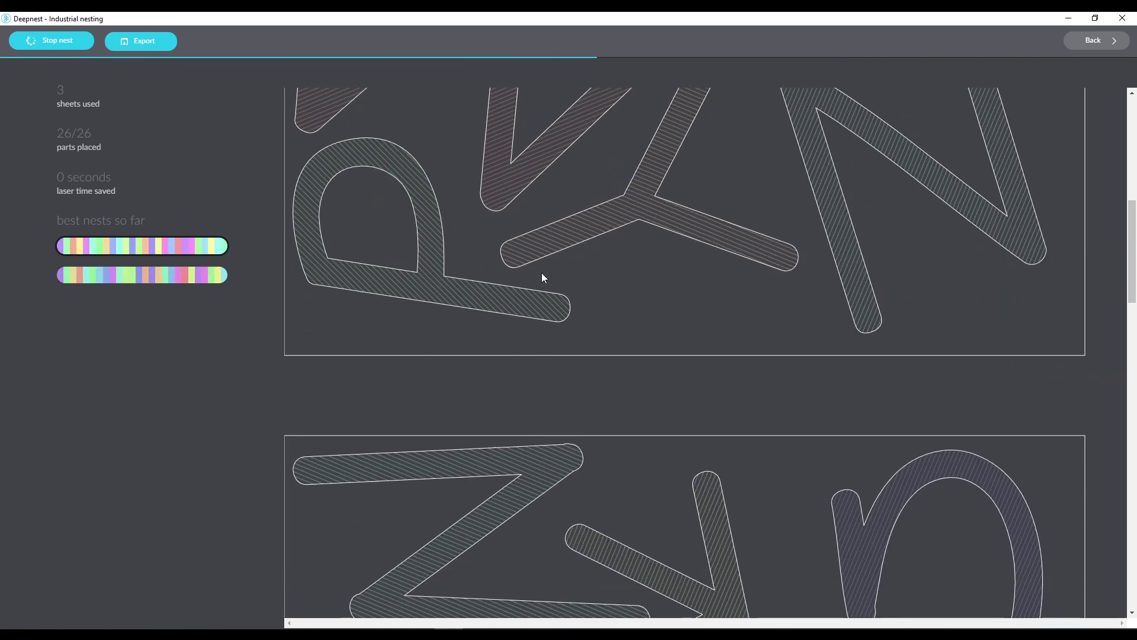
scroll(543, 275, down, 12)
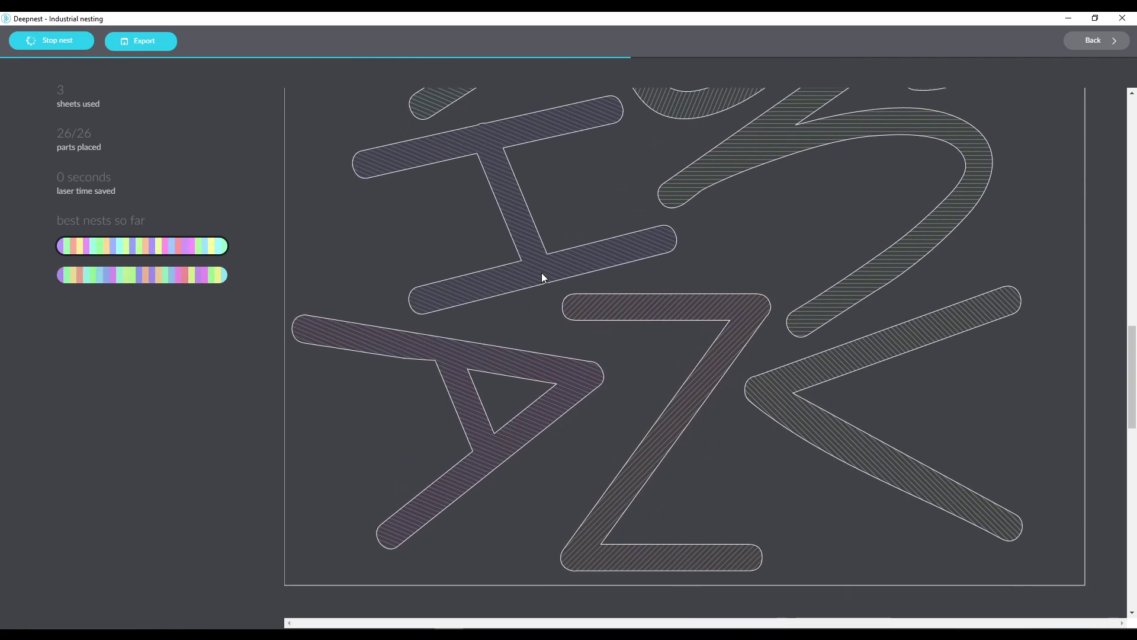
scroll(542, 274, down, 10)
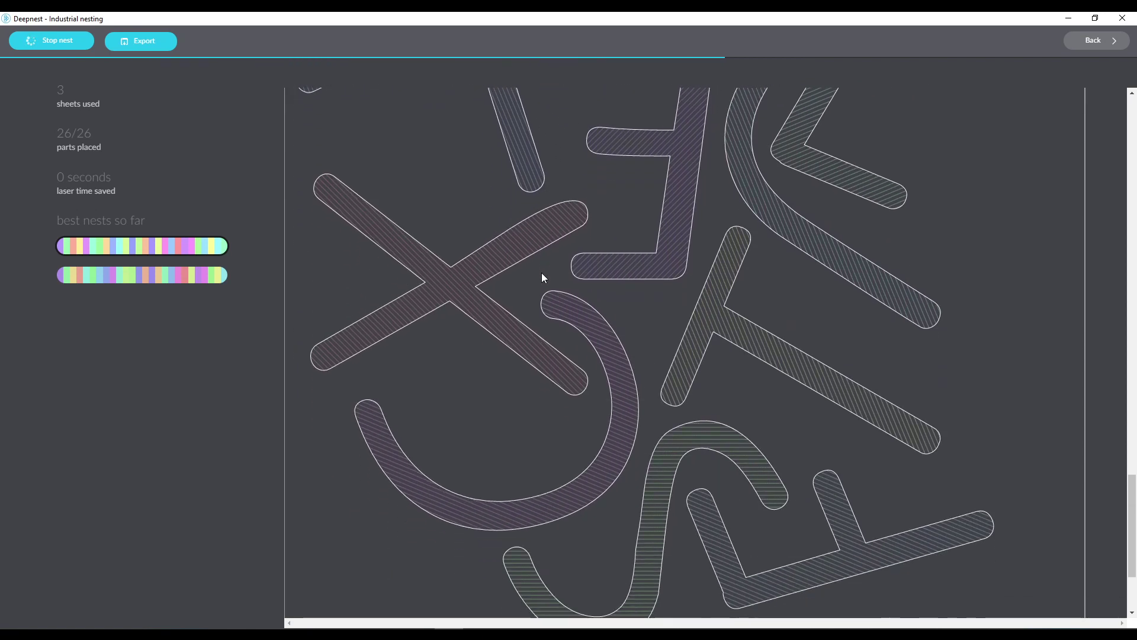
scroll(542, 273, up, 5)
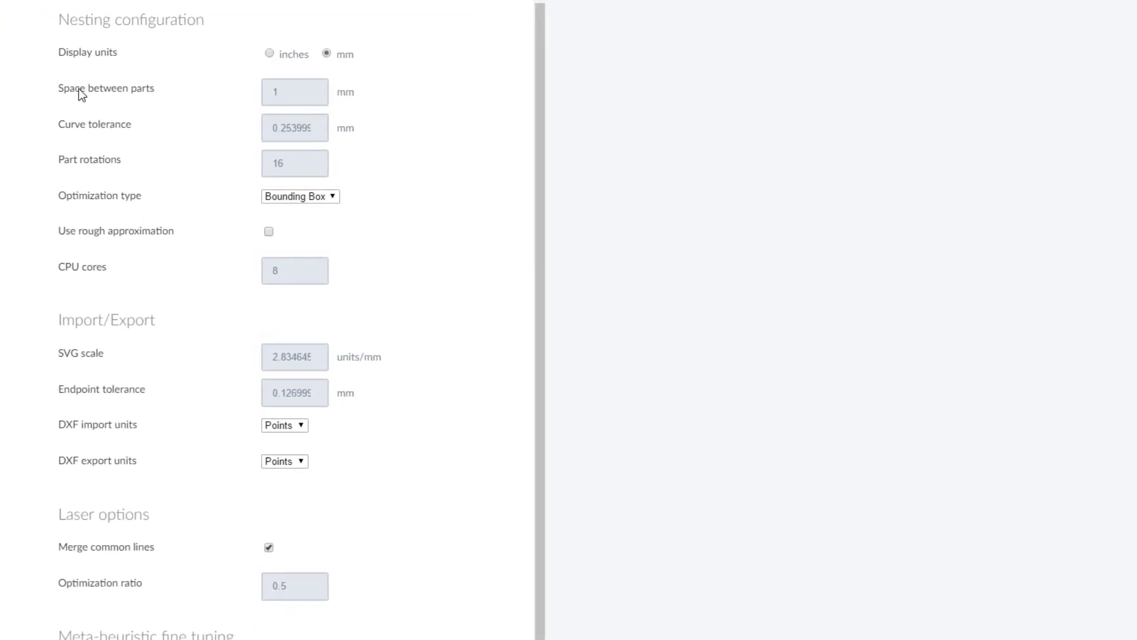
Read the help text for each nesting setting, then return to the parts list
mouse_move(287, 89)
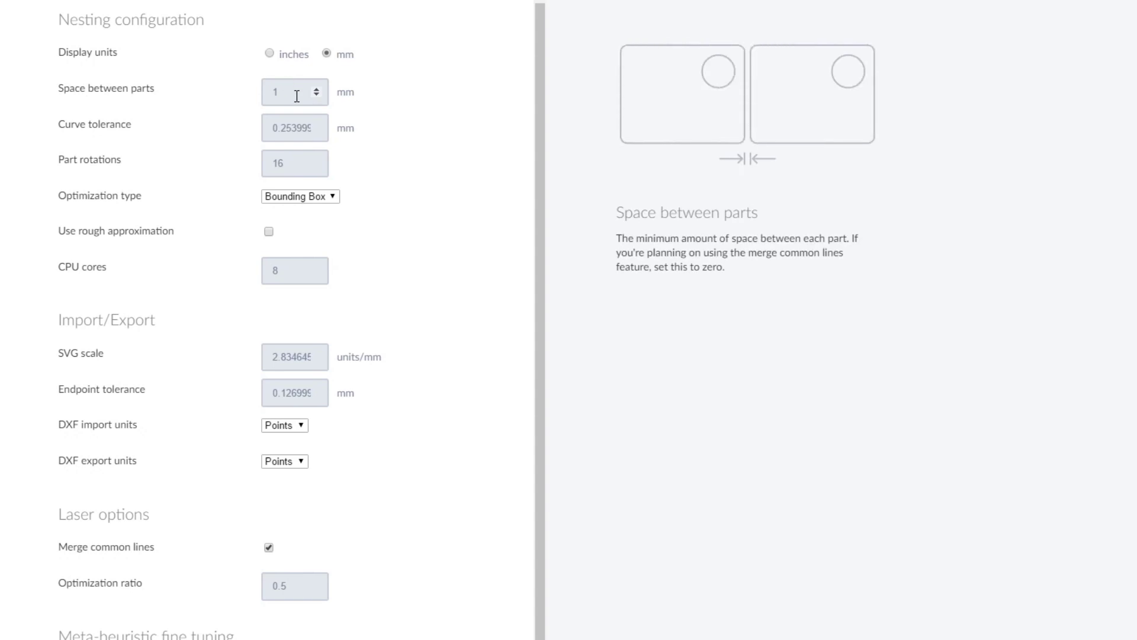
mouse_move(292, 160)
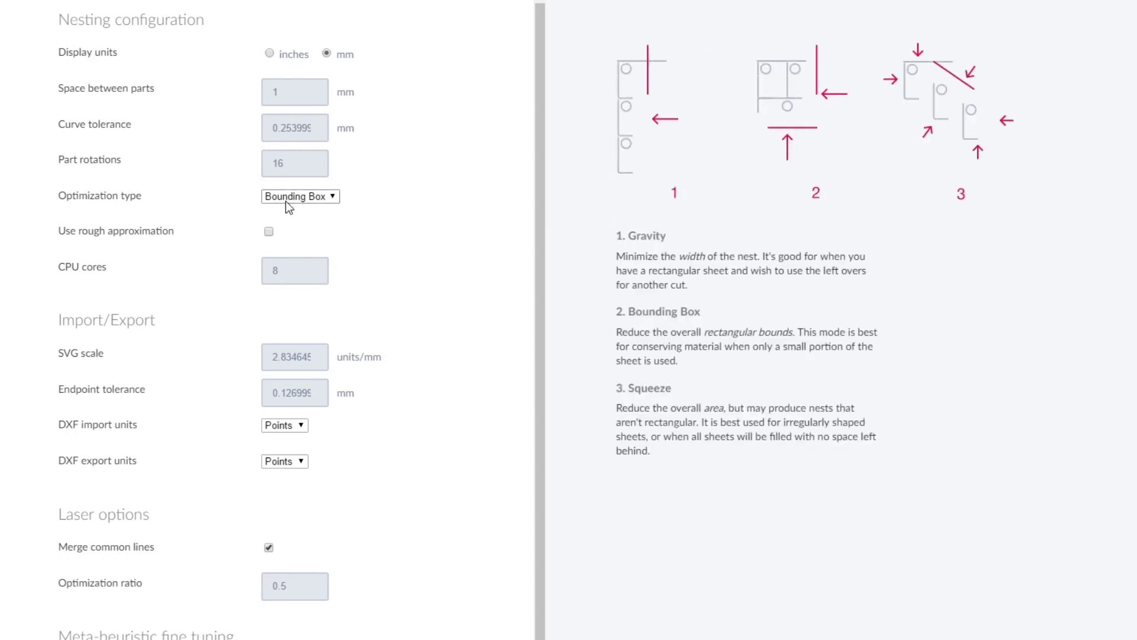
mouse_move(284, 281)
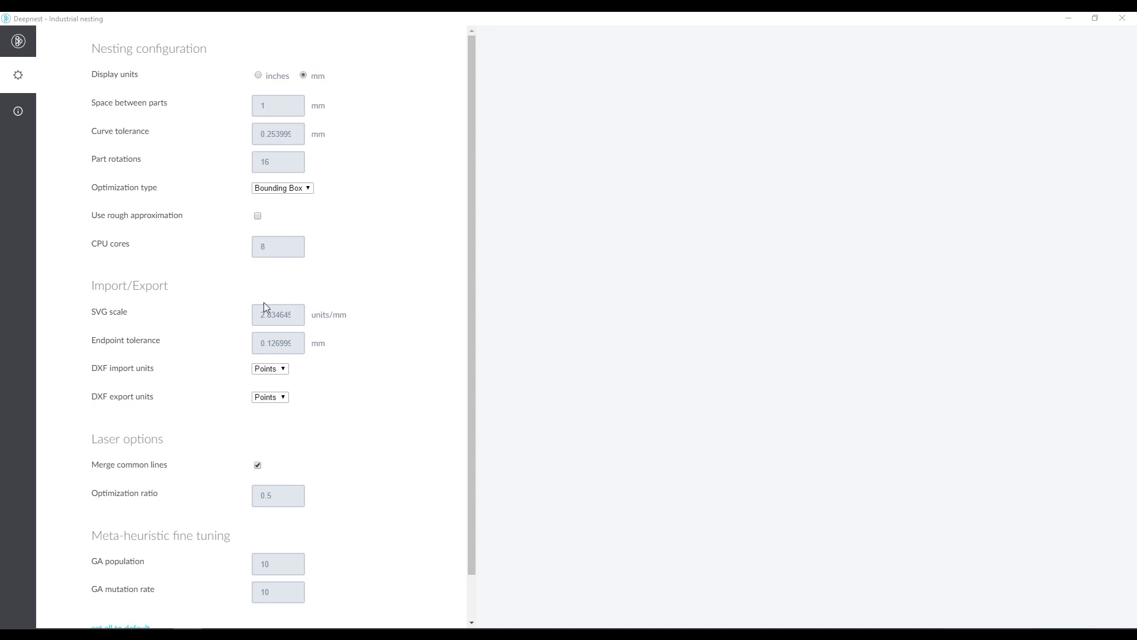
scroll(263, 331, down, 1)
click(18, 47)
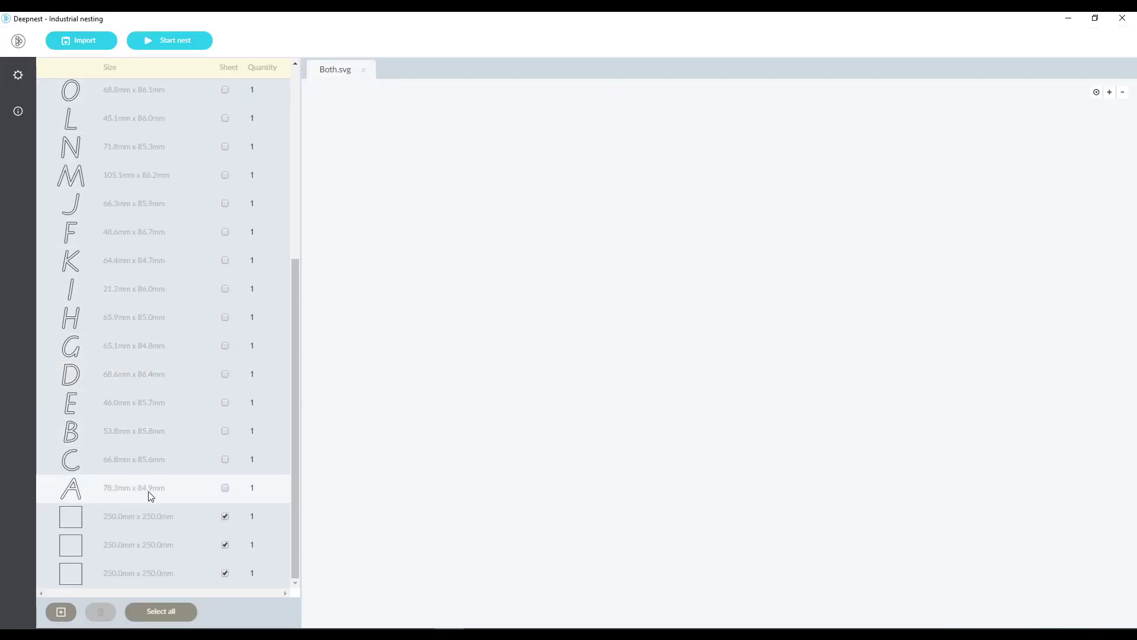